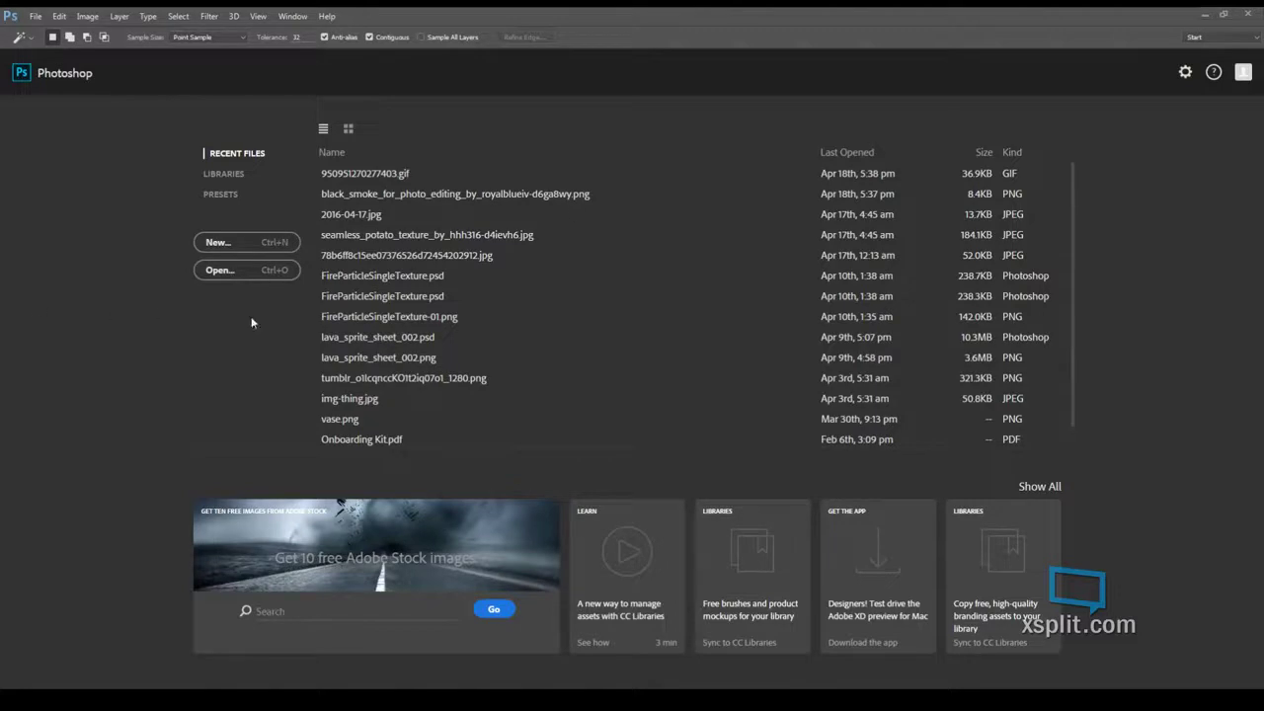
- Create a new 640 × 480 pixel RGB document at 72 pixels/inch with a white background and use the Motion workspace
click(251, 243)
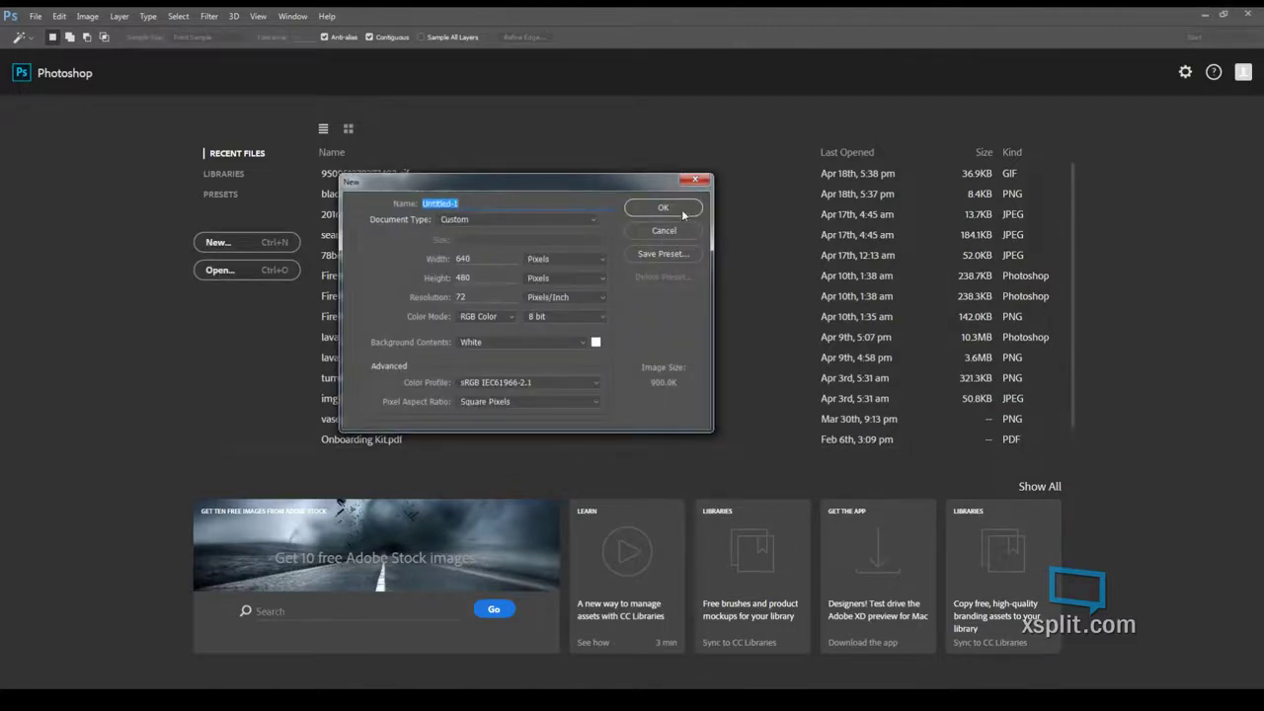
click(682, 211)
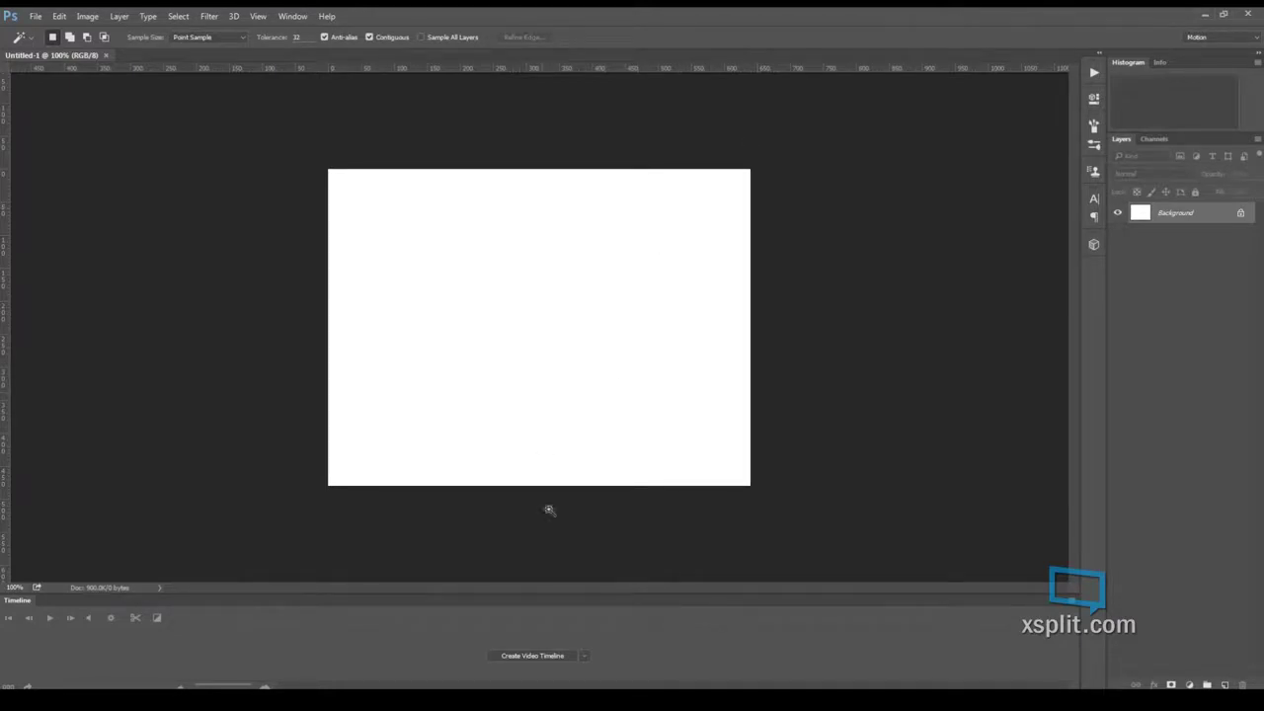
click(1209, 37)
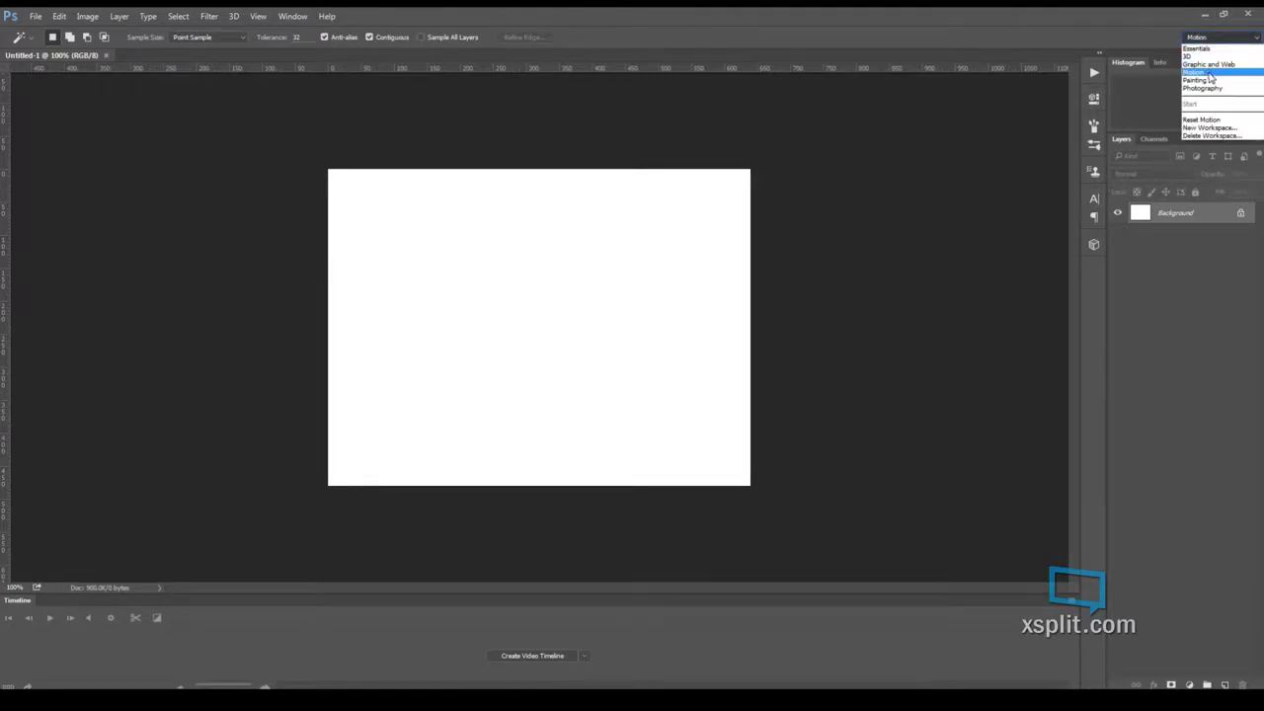
click(1213, 72)
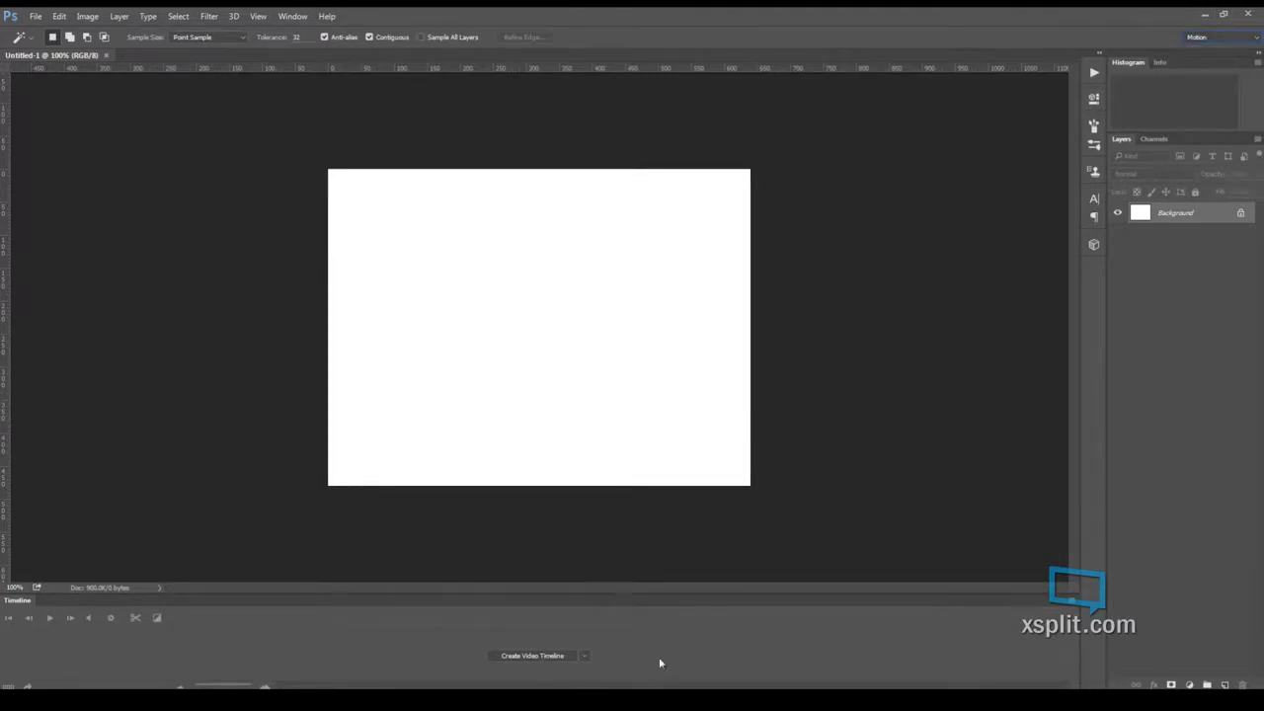
- Create a video timeline and add the image files lava0000 through lava0010 to its video track
click(550, 657)
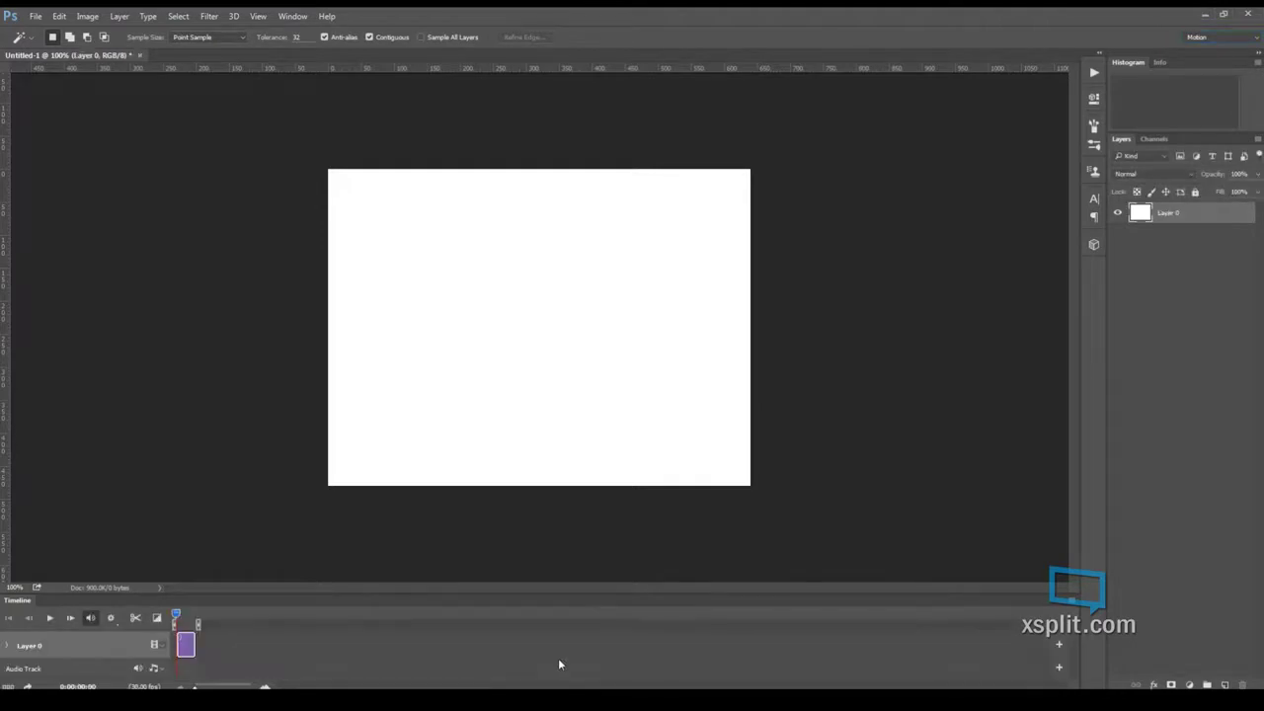
click(1060, 644)
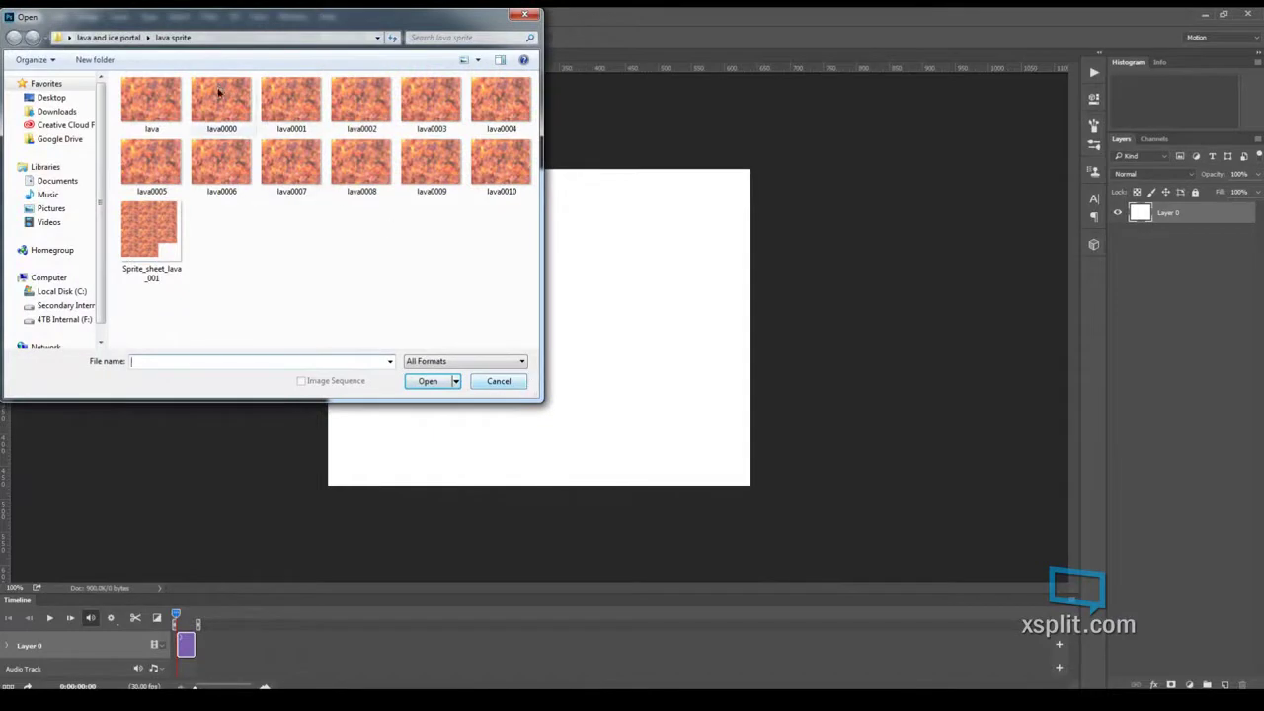
click(238, 120)
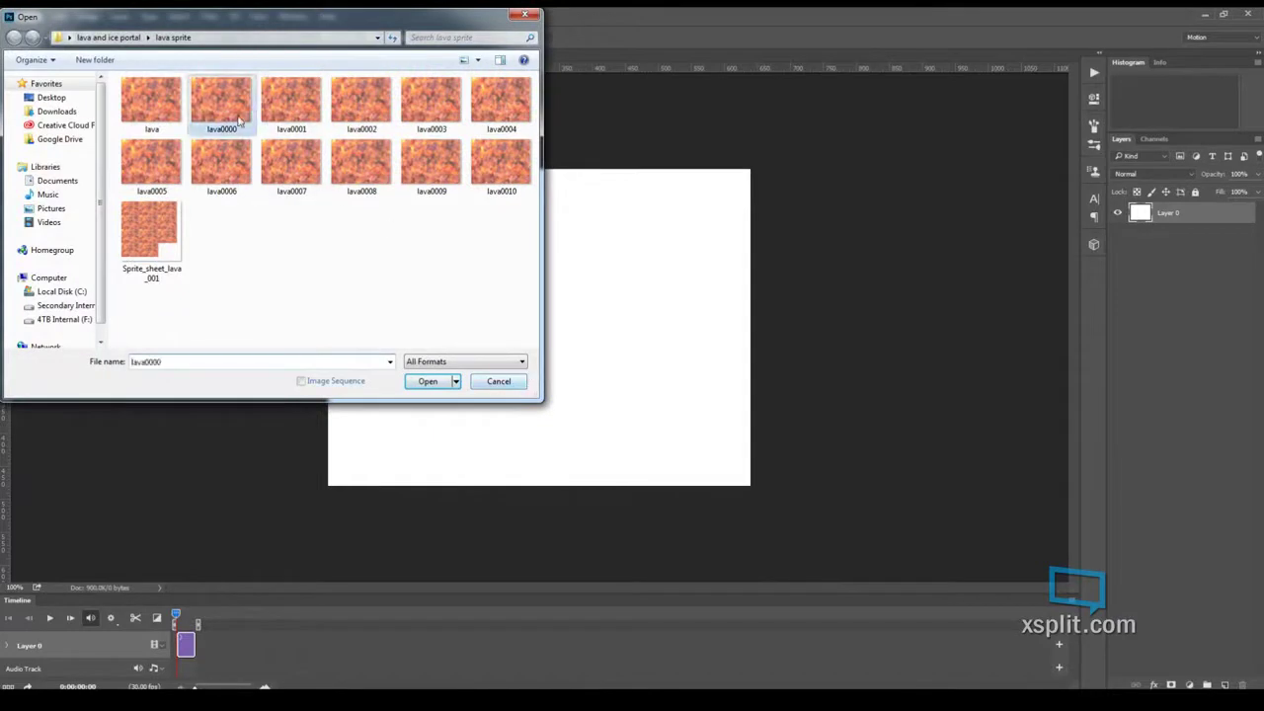
shift+click(503, 174)
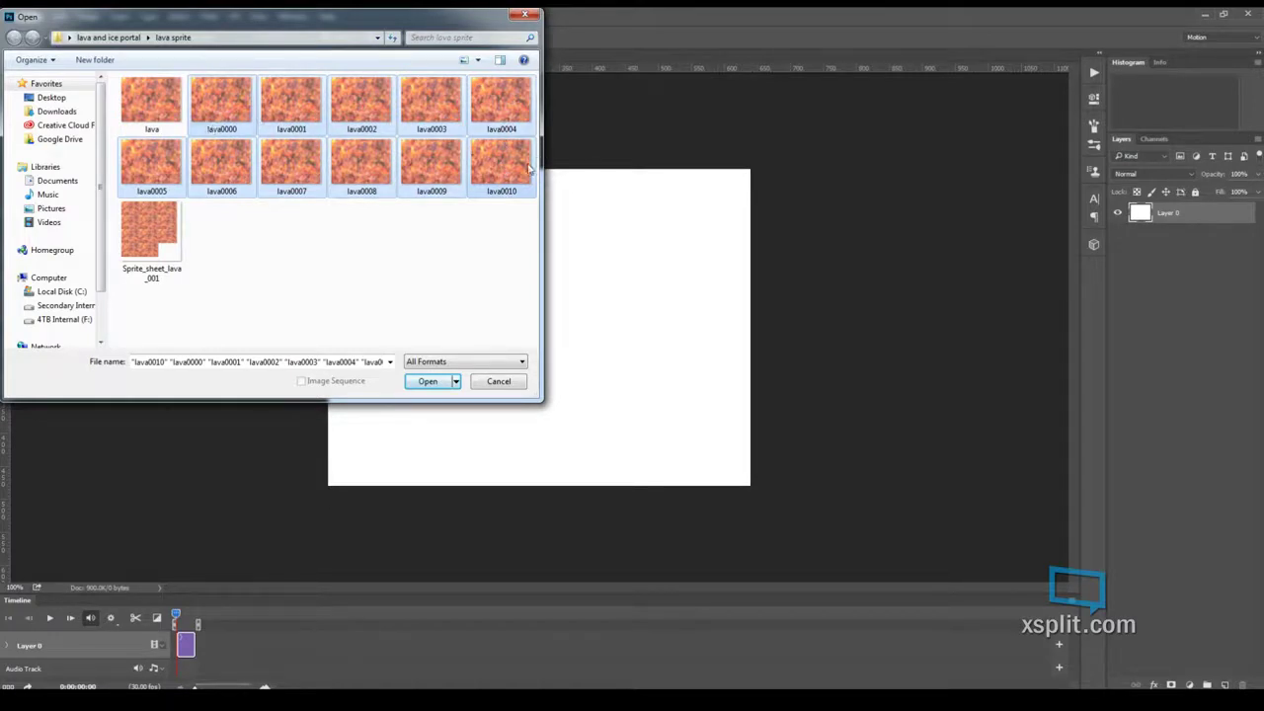
click(429, 386)
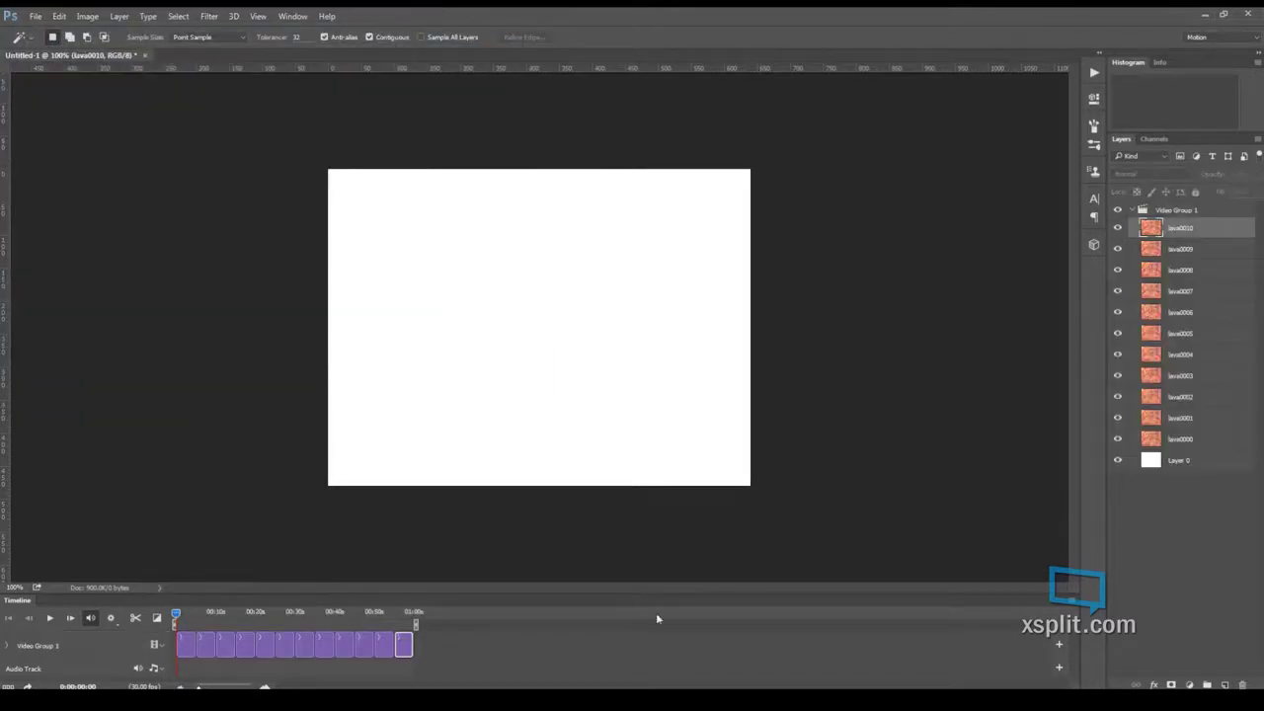
- Make frames from the timeline clips and convert the timeline to a frame animation
click(1072, 601)
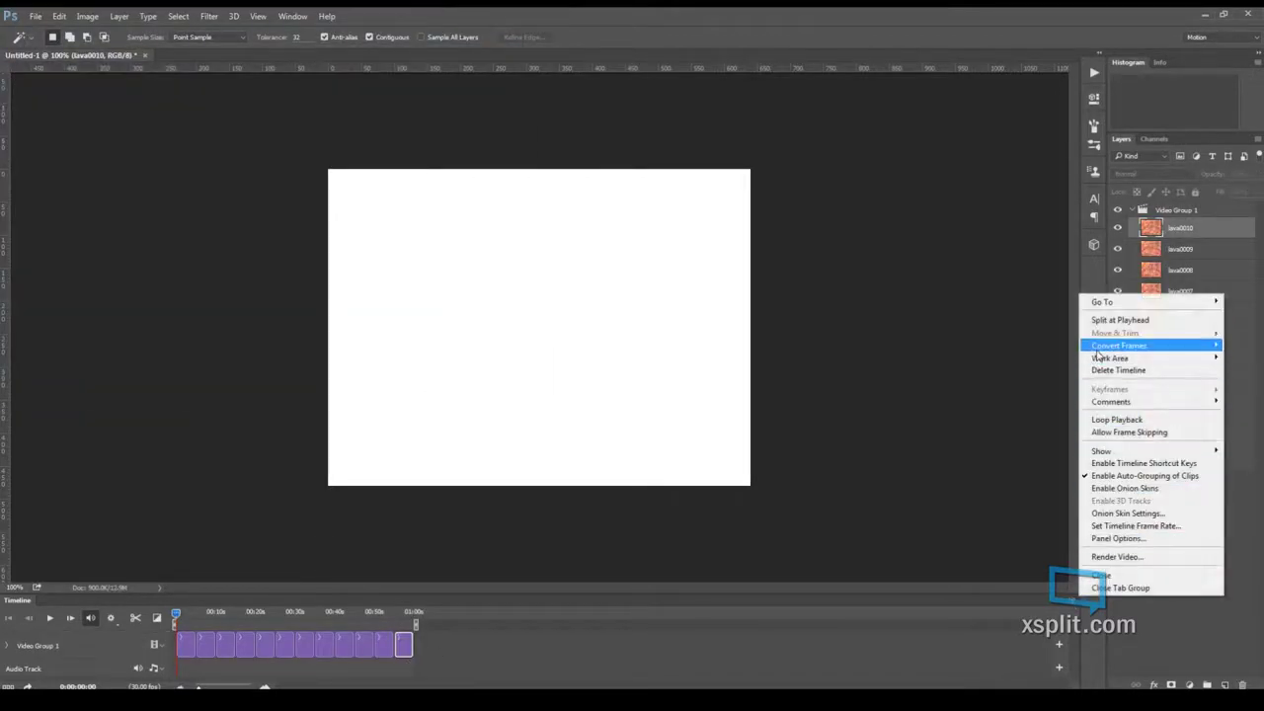
mouse_move(1097, 348)
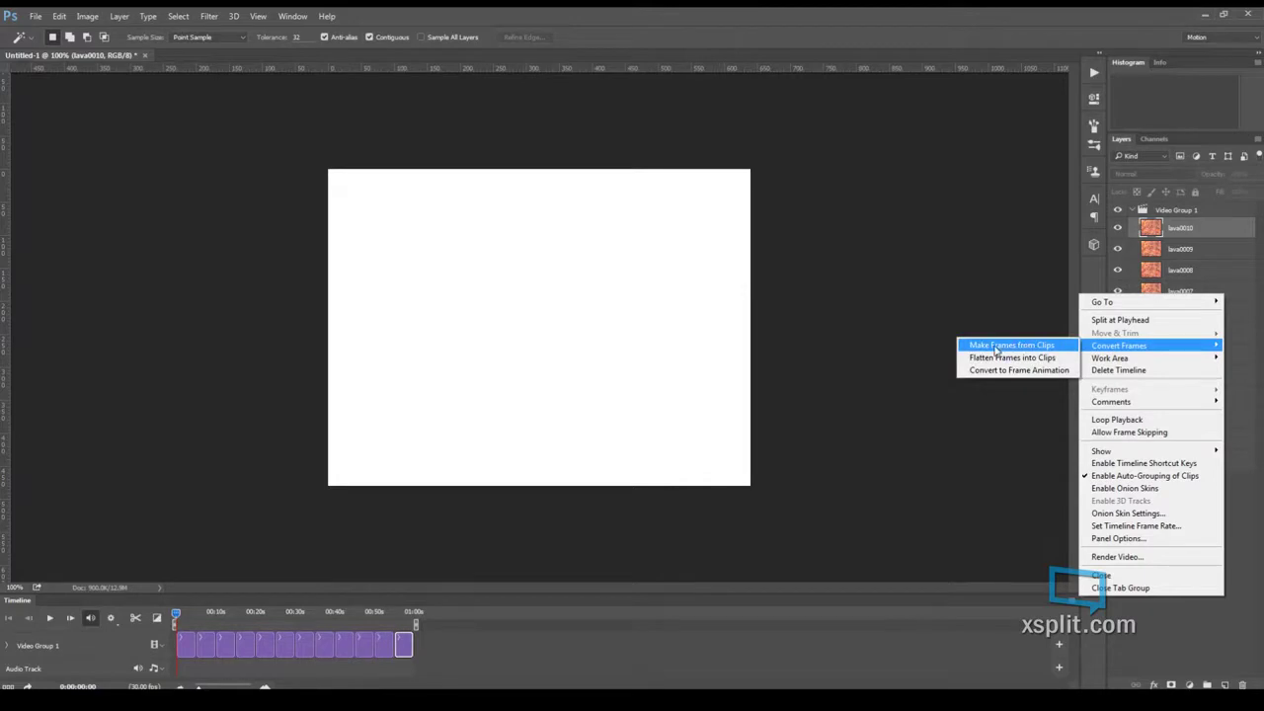
click(1030, 346)
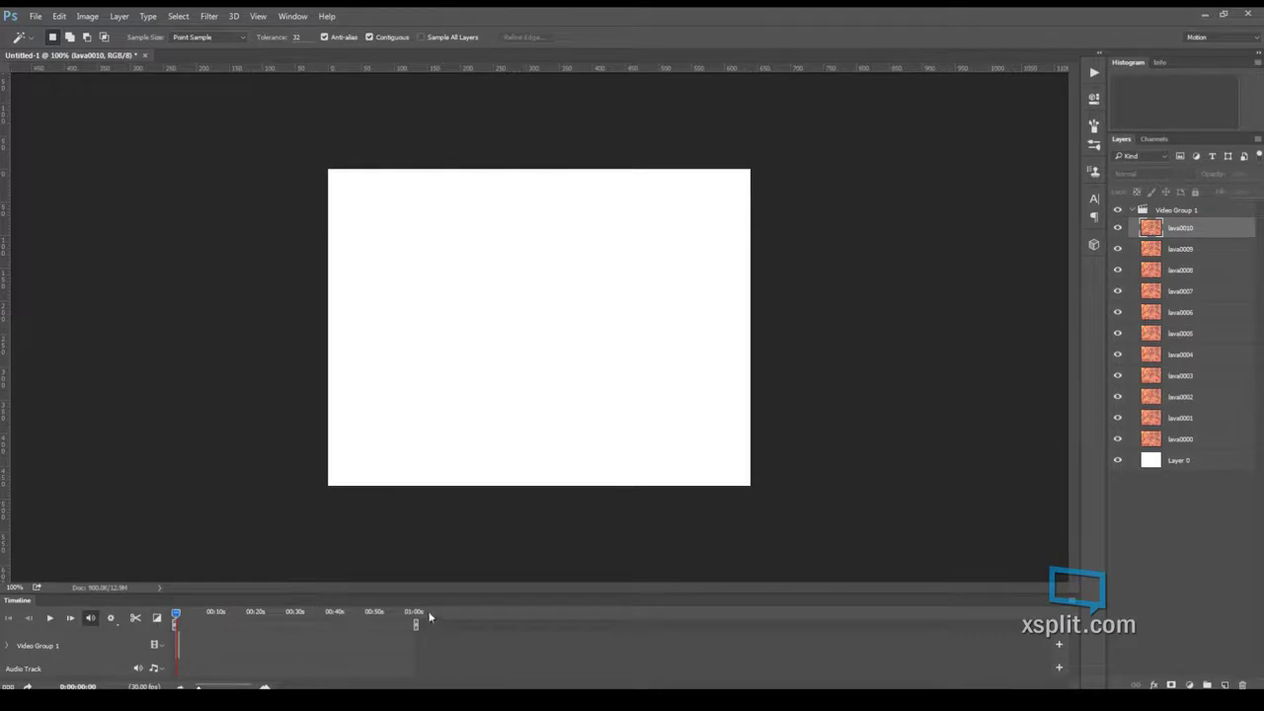
click(1074, 600)
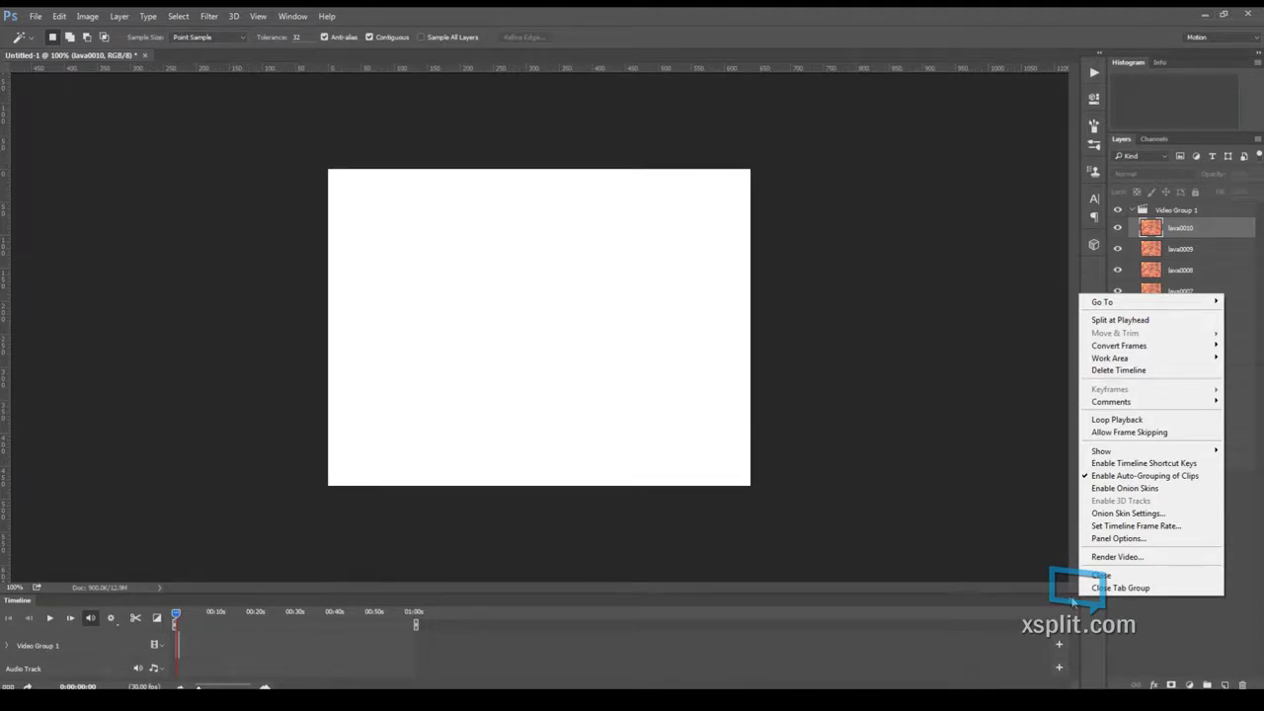
mouse_move(1126, 348)
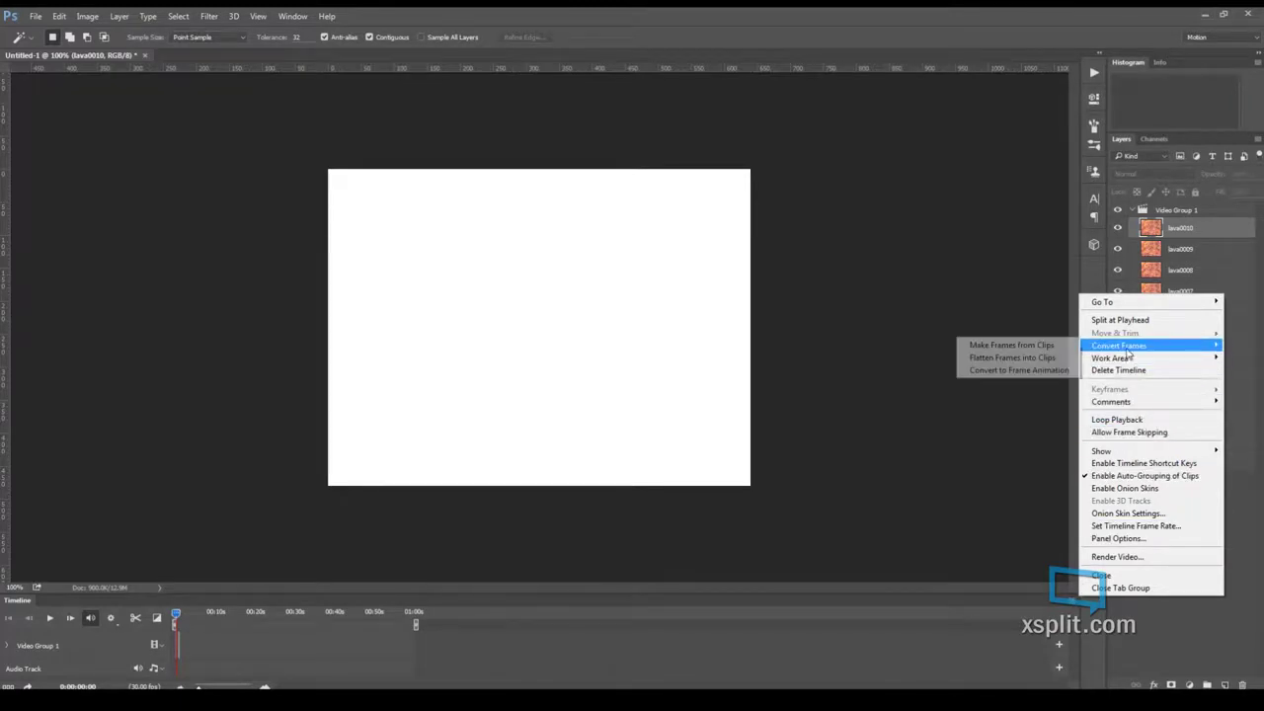
click(1043, 372)
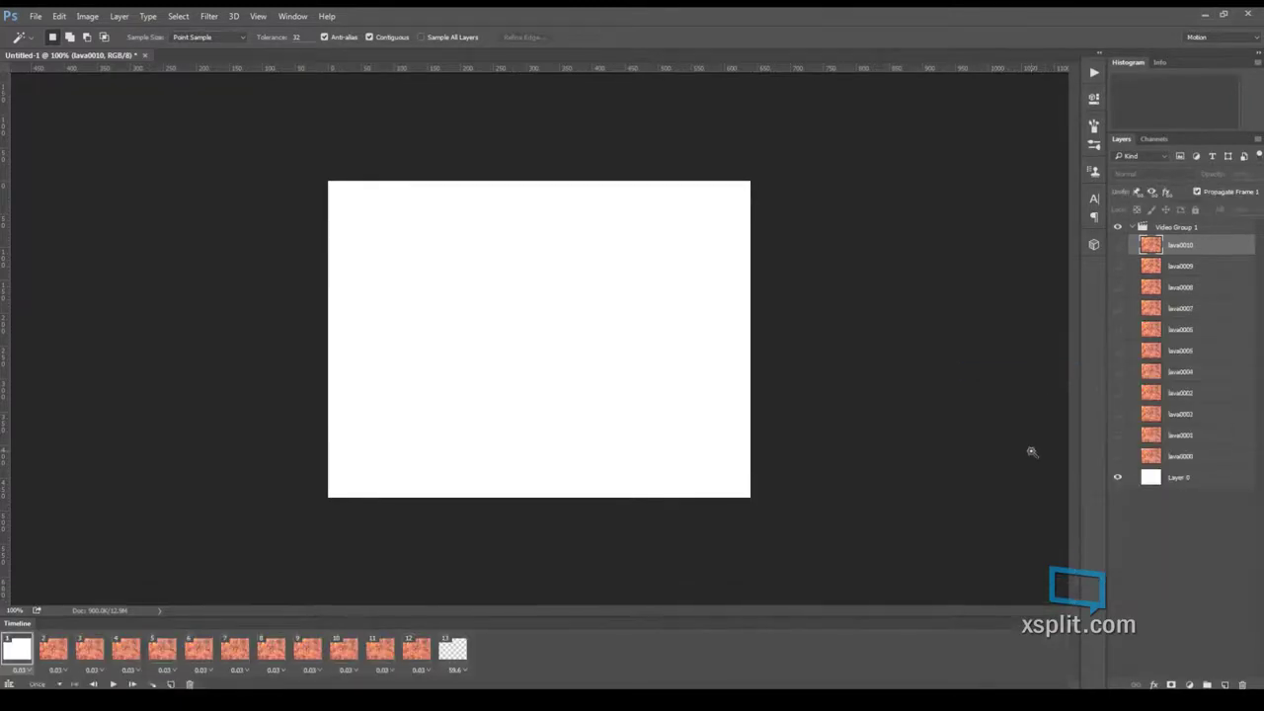
- Delete the empty transparent frame and the plain white frame so only the lava frames remain in the animation
click(453, 648)
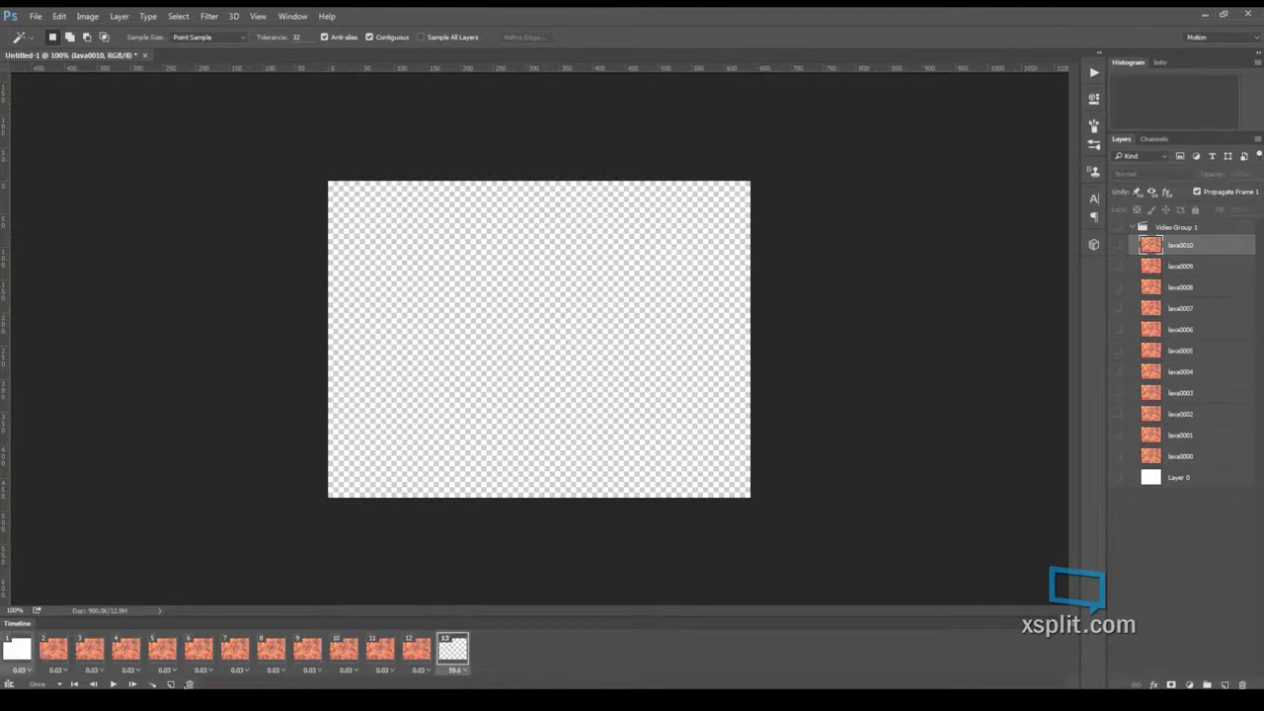
click(191, 683)
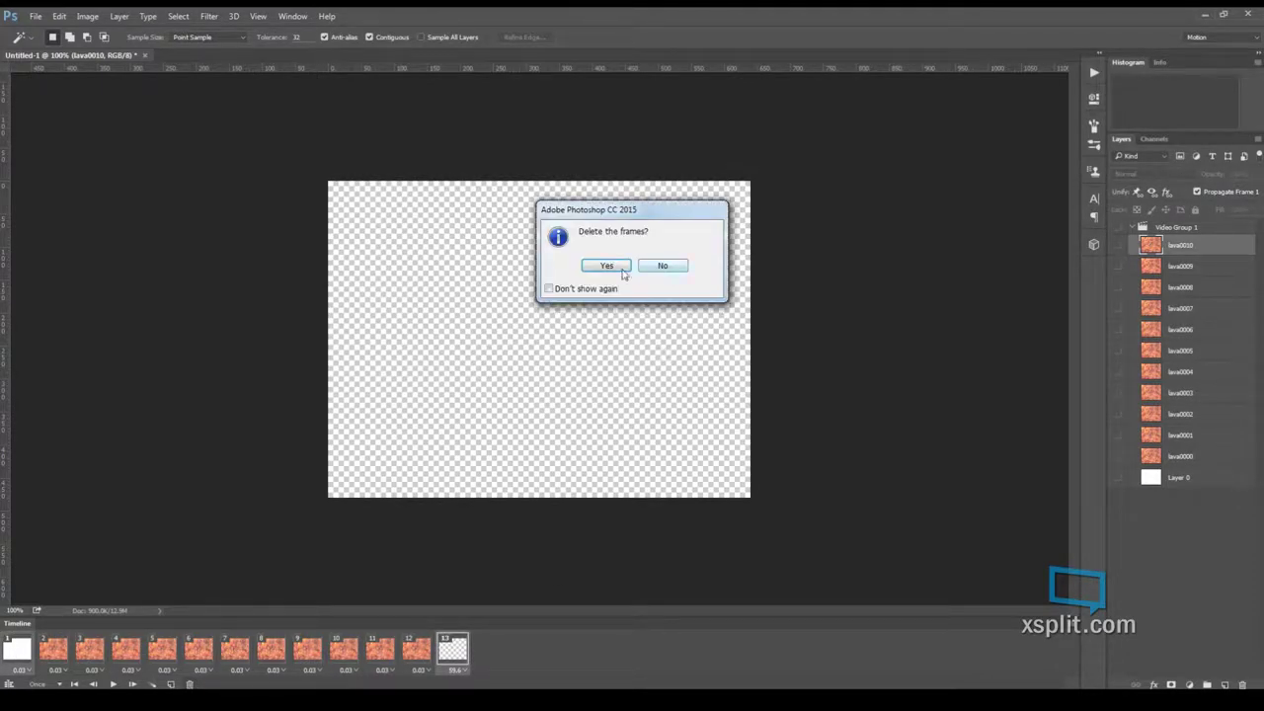
click(606, 269)
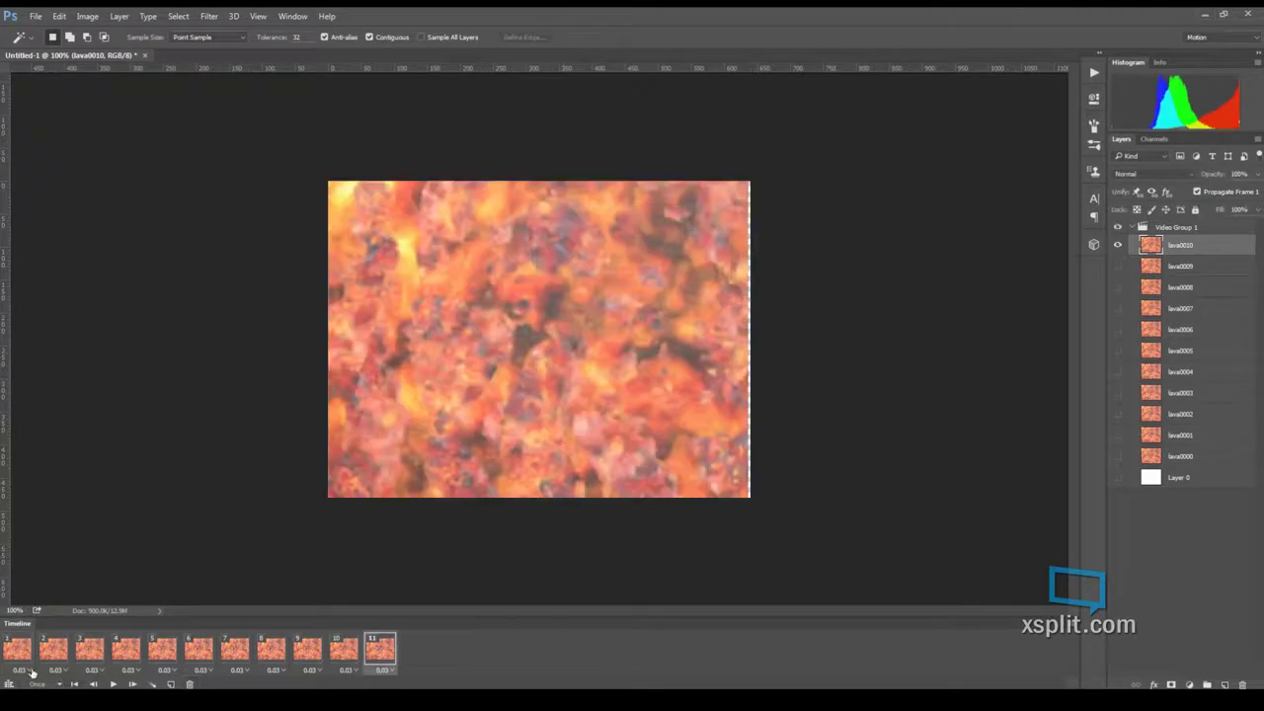
- Select all the lava animation frames and set their delay to No delay
click(18, 652)
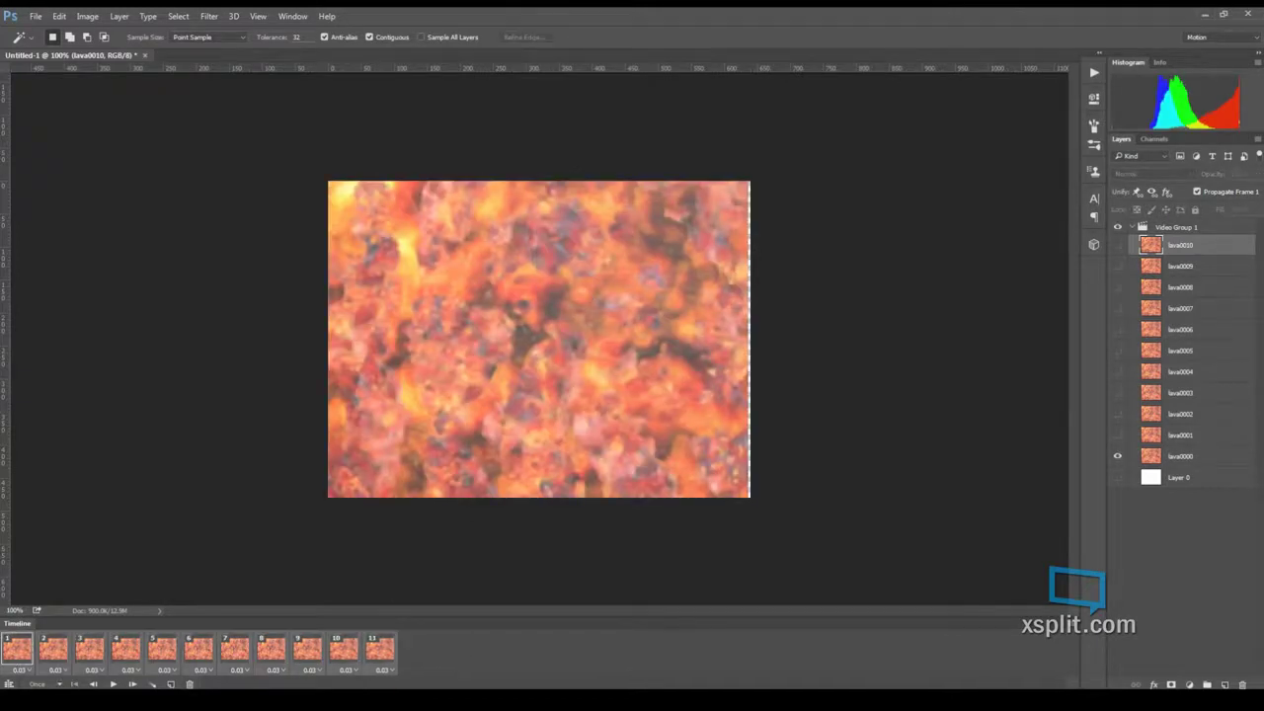
click(309, 671)
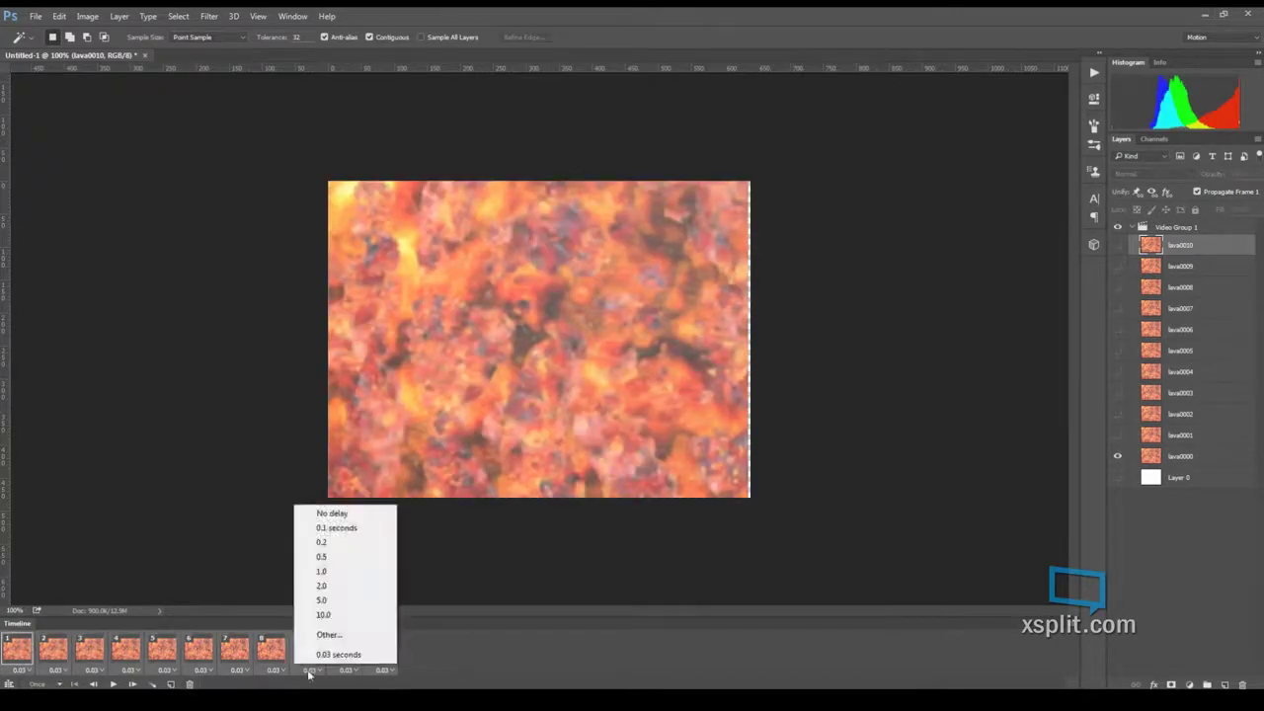
click(336, 513)
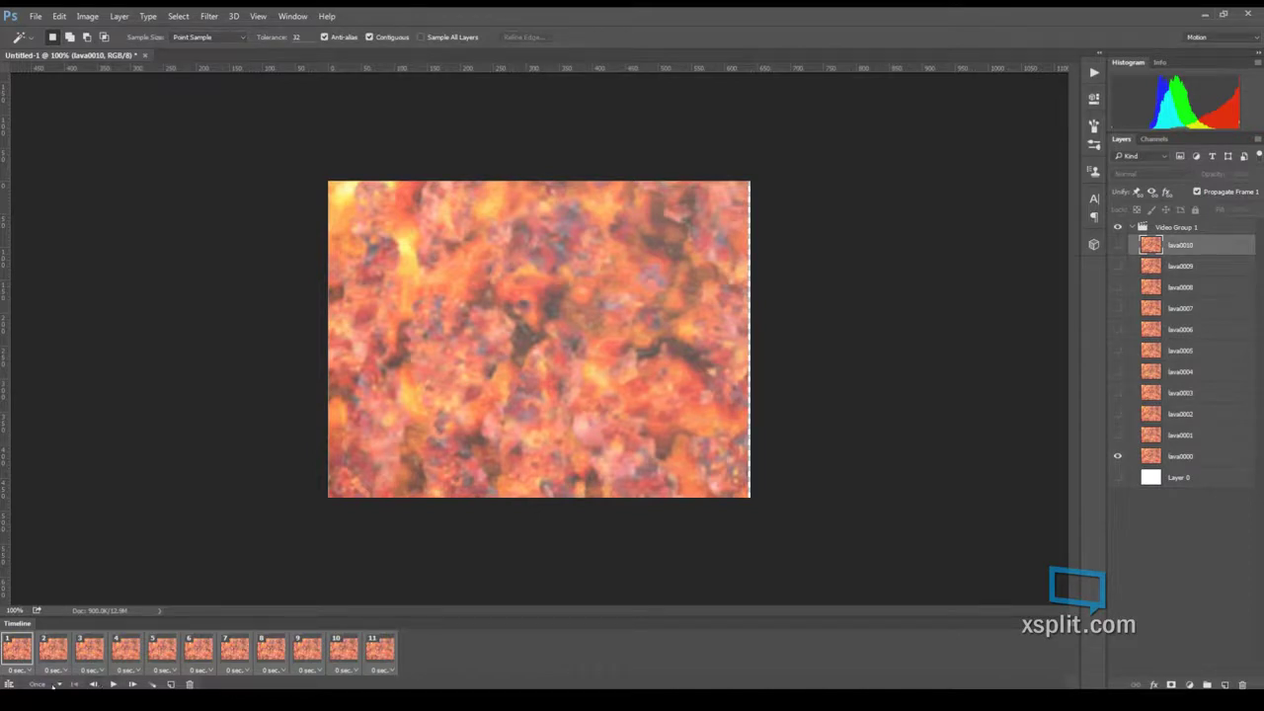
- Set the animation's looping to Forever, play it as a preview and stop the playback
click(55, 685)
click(67, 647)
click(114, 684)
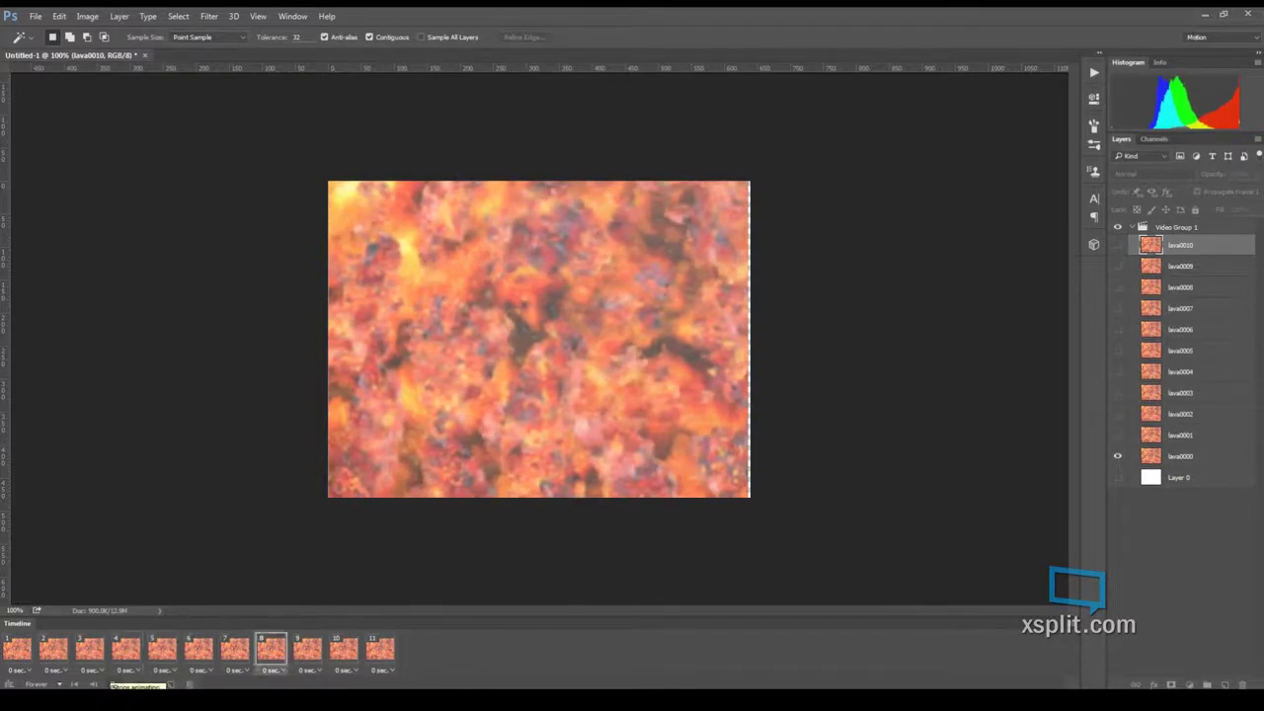
click(112, 684)
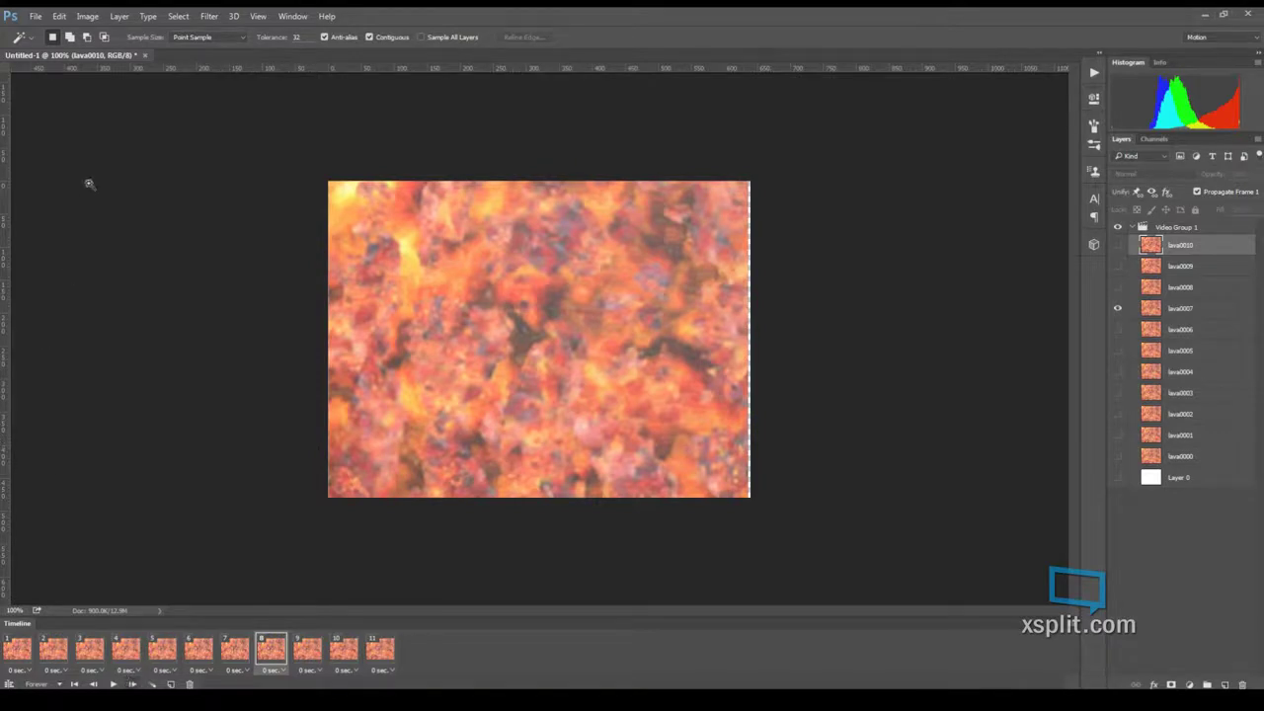
- Generate a sprite sheet with the Sprite Sheet Generator 0.6.0 script, using Auto width and height and Frame Animation as source
click(34, 16)
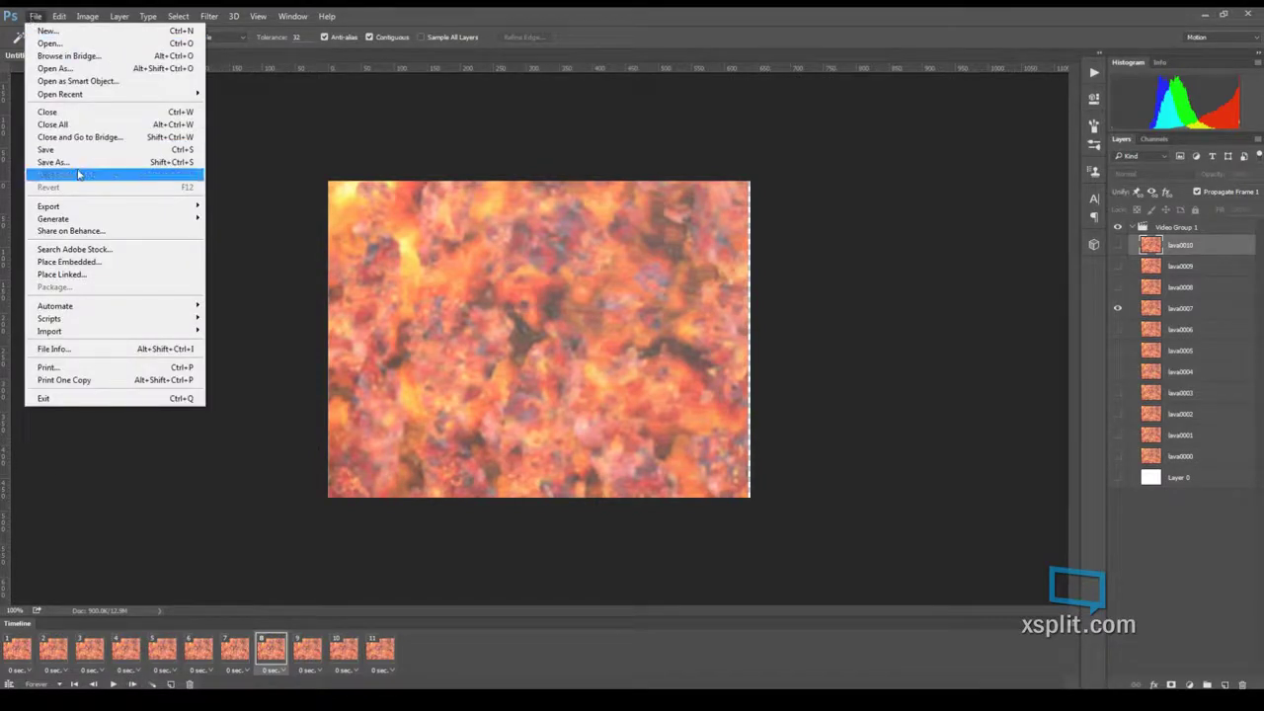
mouse_move(66, 211)
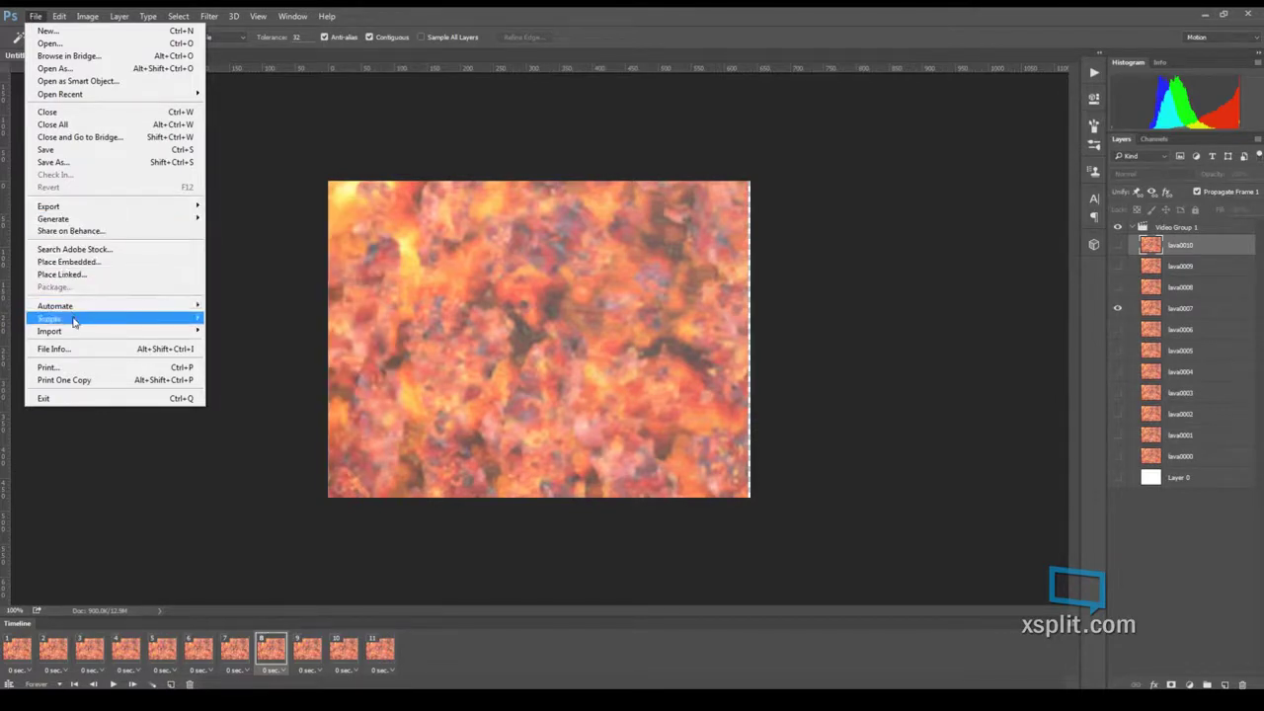
mouse_move(74, 321)
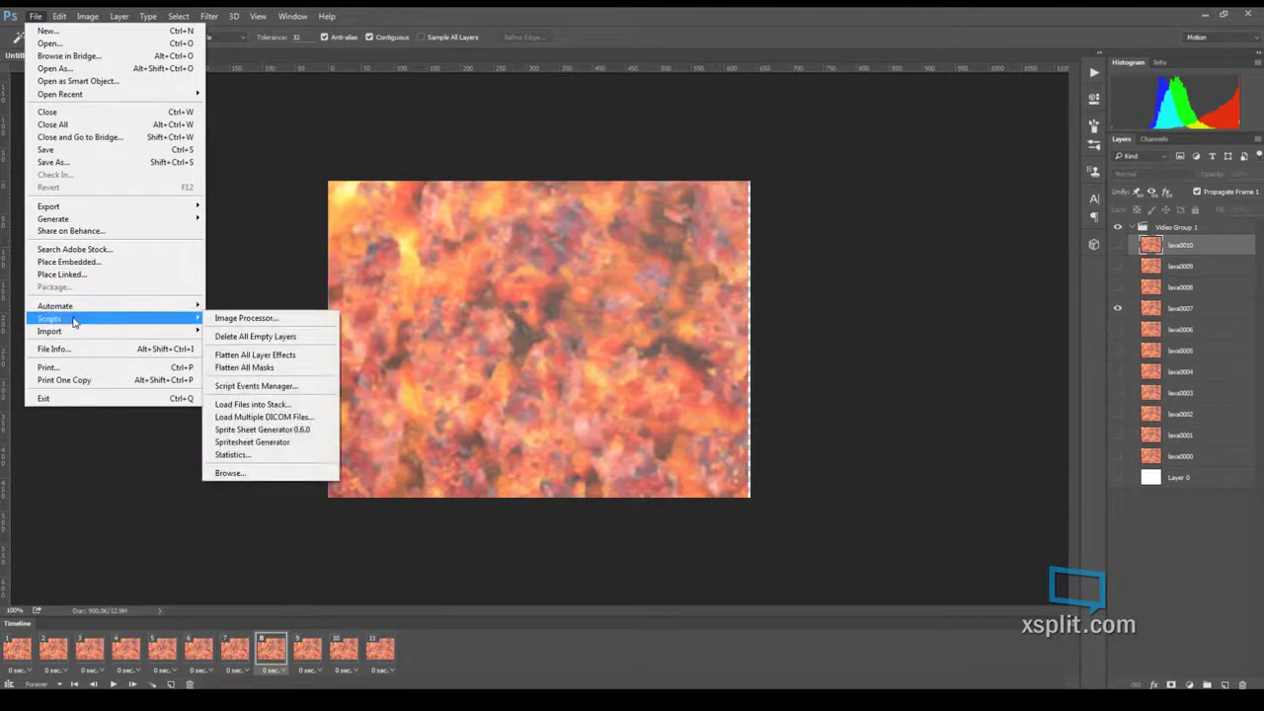
click(276, 431)
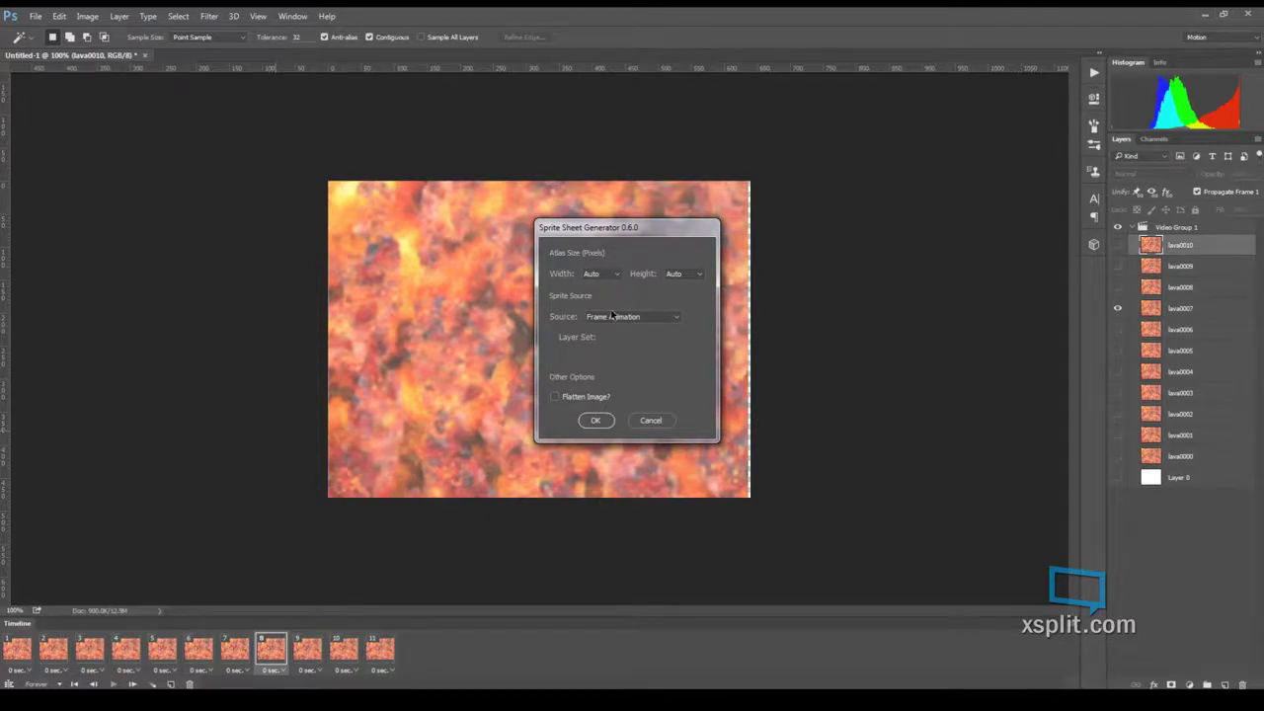
click(598, 422)
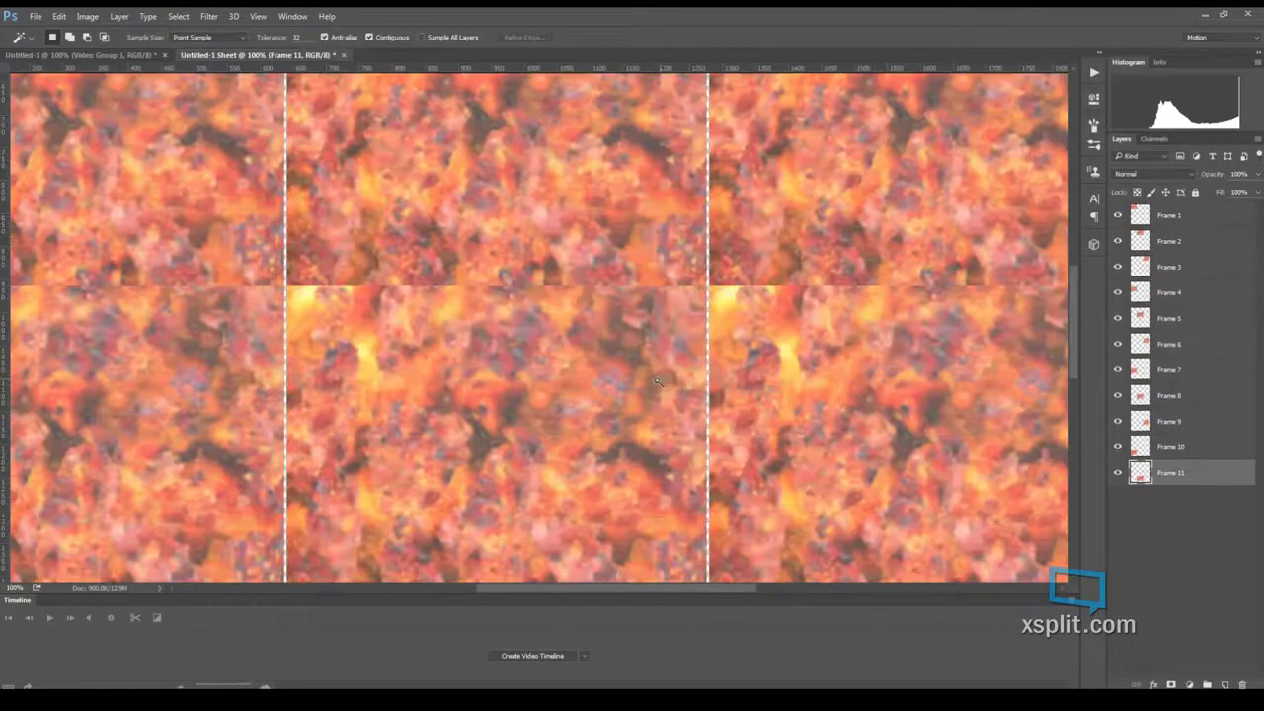
- Start a Save for Web export of the sprite sheet as PNG-24 with transparency, proceeding to the file naming
key(ctrl+minus)
key(ctrl+minus)
key(ctrl+minus)
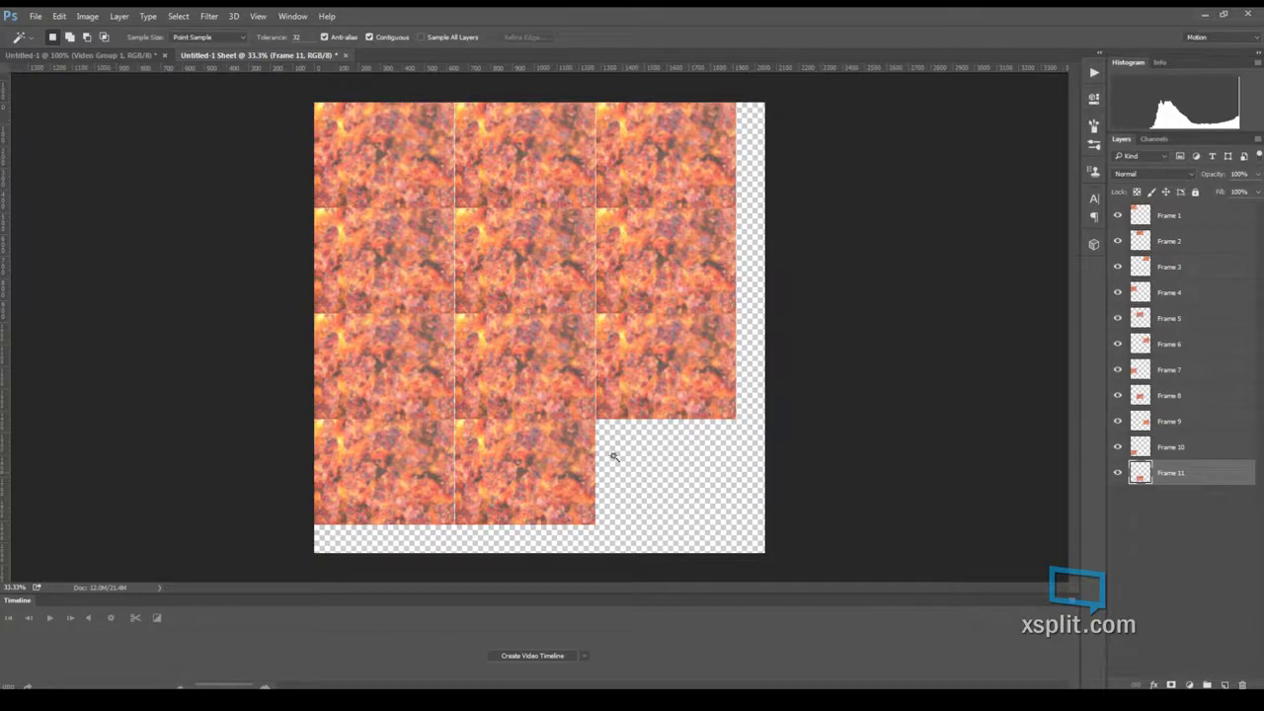
click(38, 16)
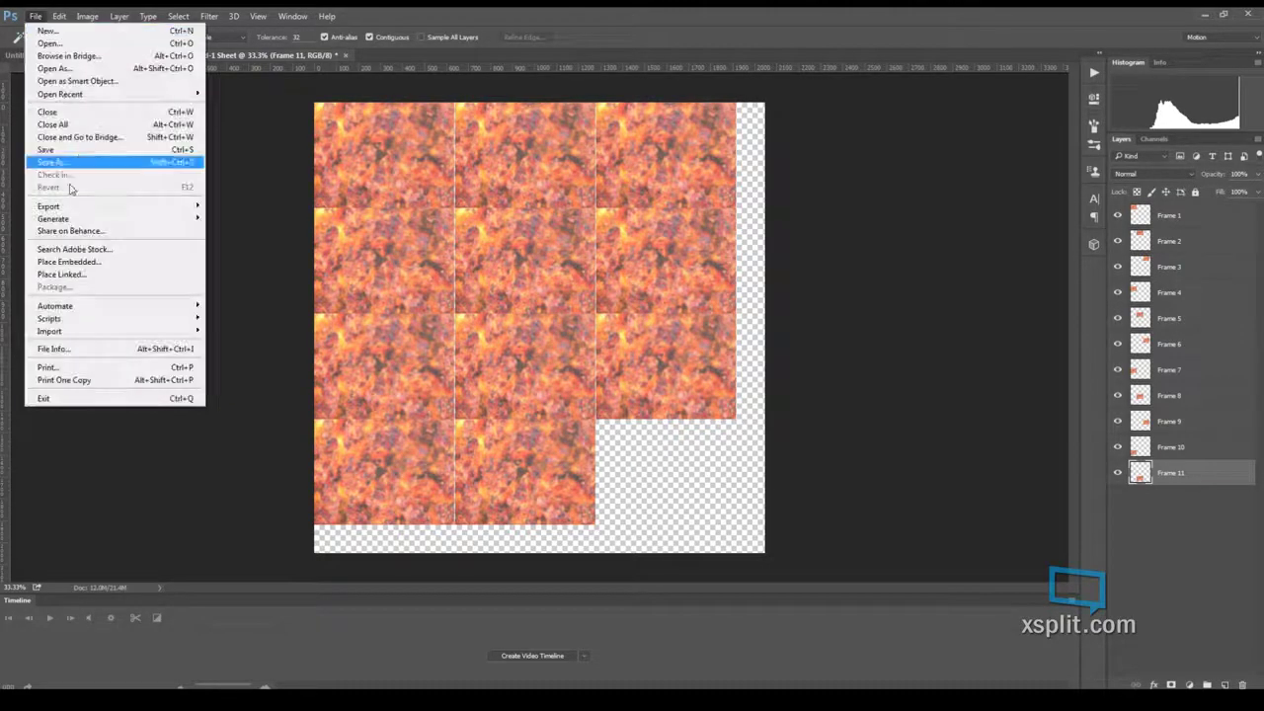
mouse_move(75, 207)
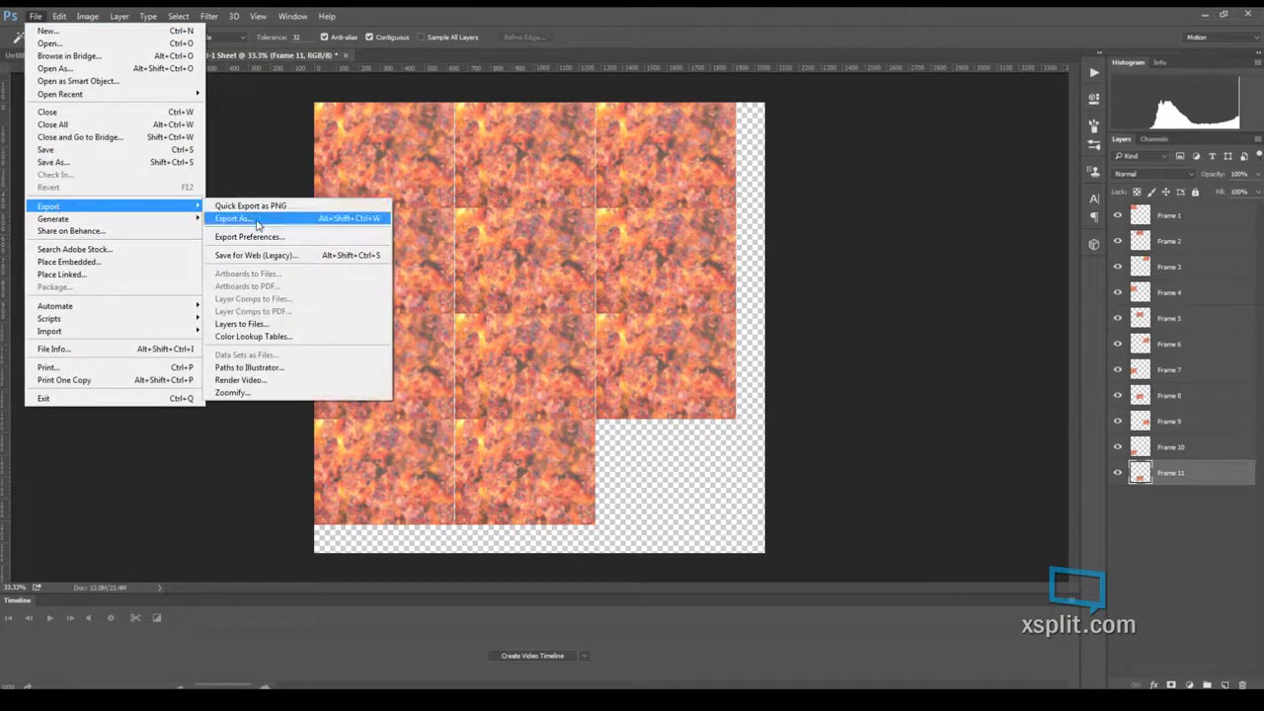
click(259, 259)
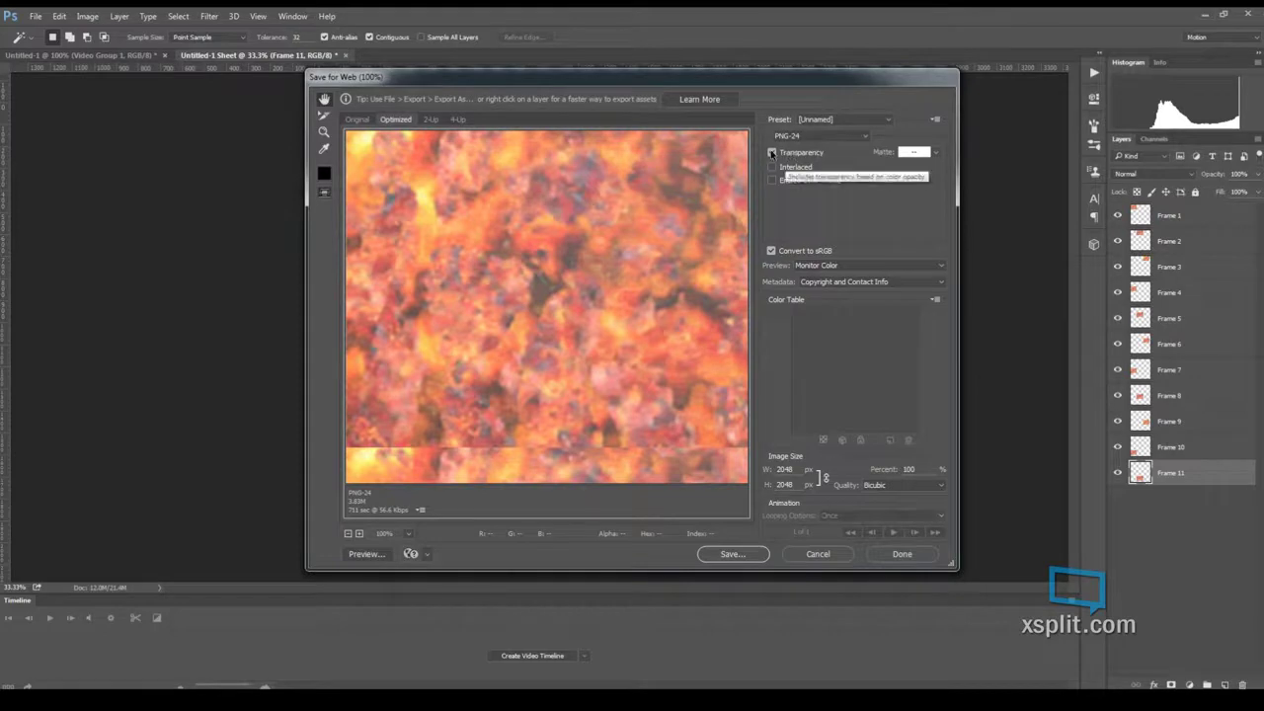
click(731, 554)
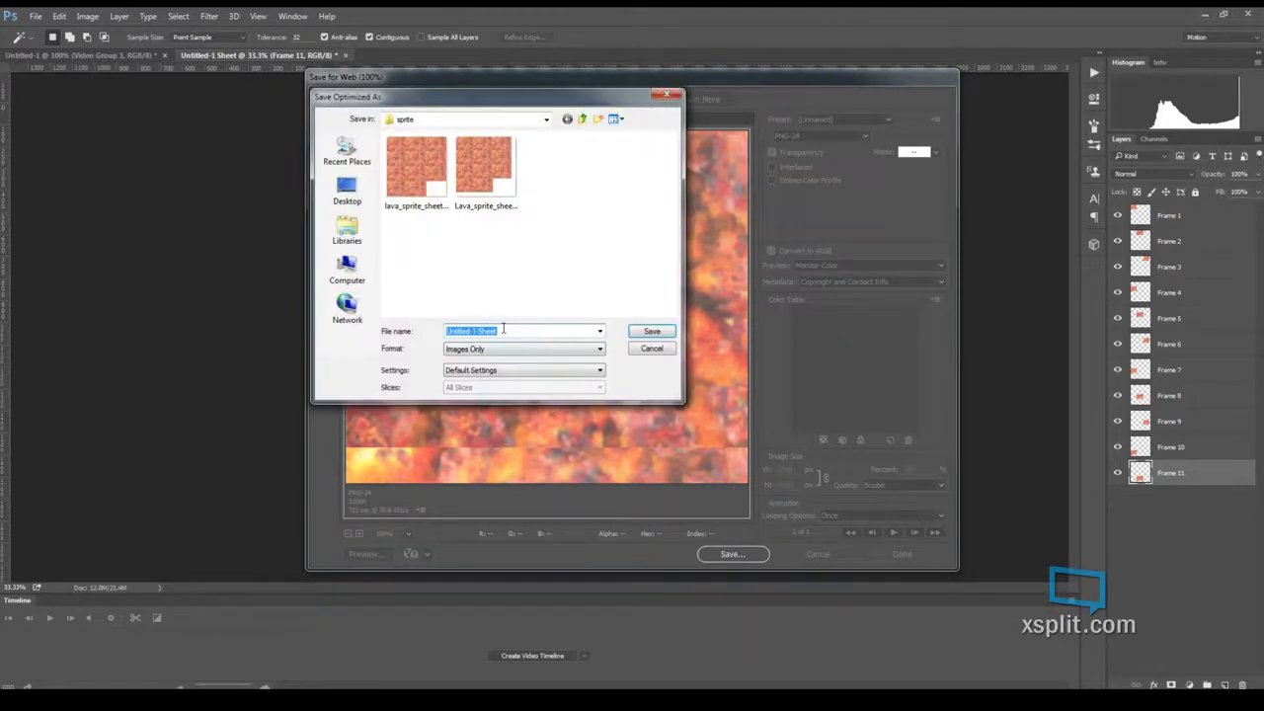
- Save the exported sprite sheet in the sprite folder as Lava_sprite_sheet_generator_002.png
click(487, 187)
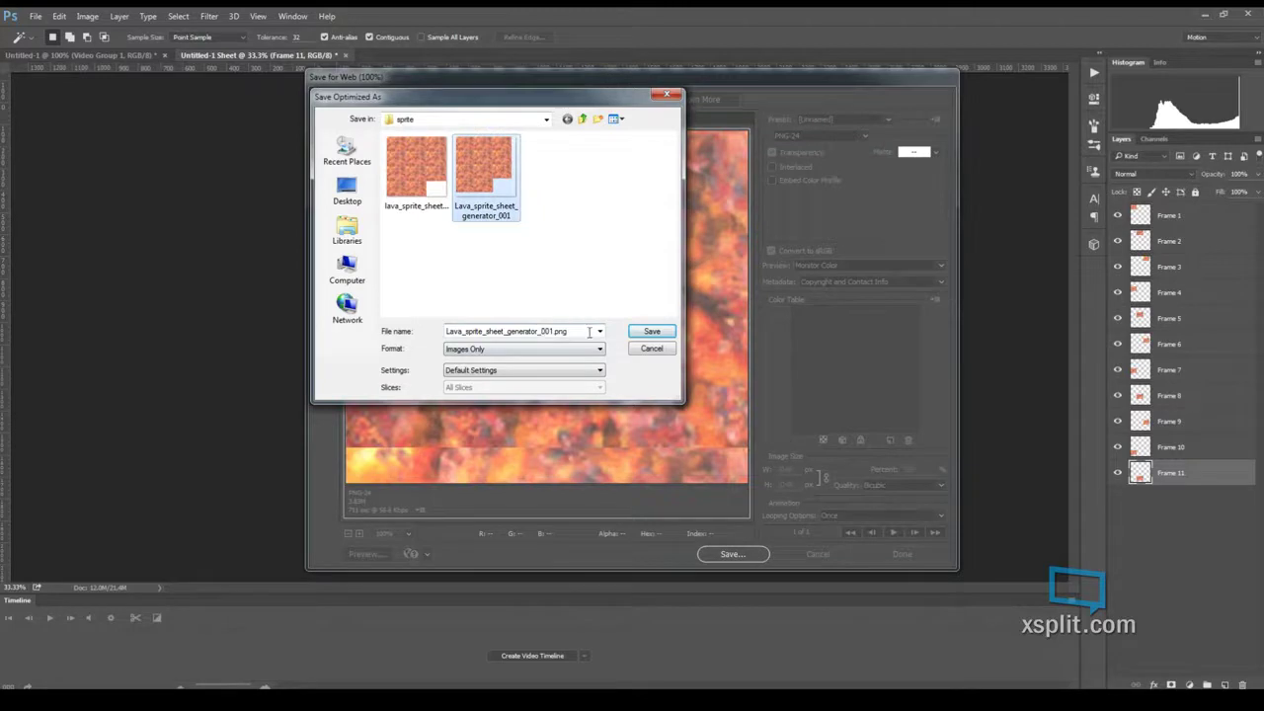
double_click(558, 332)
key(Right)
key(Left)
key(Left)
key(Left)
key(Left)
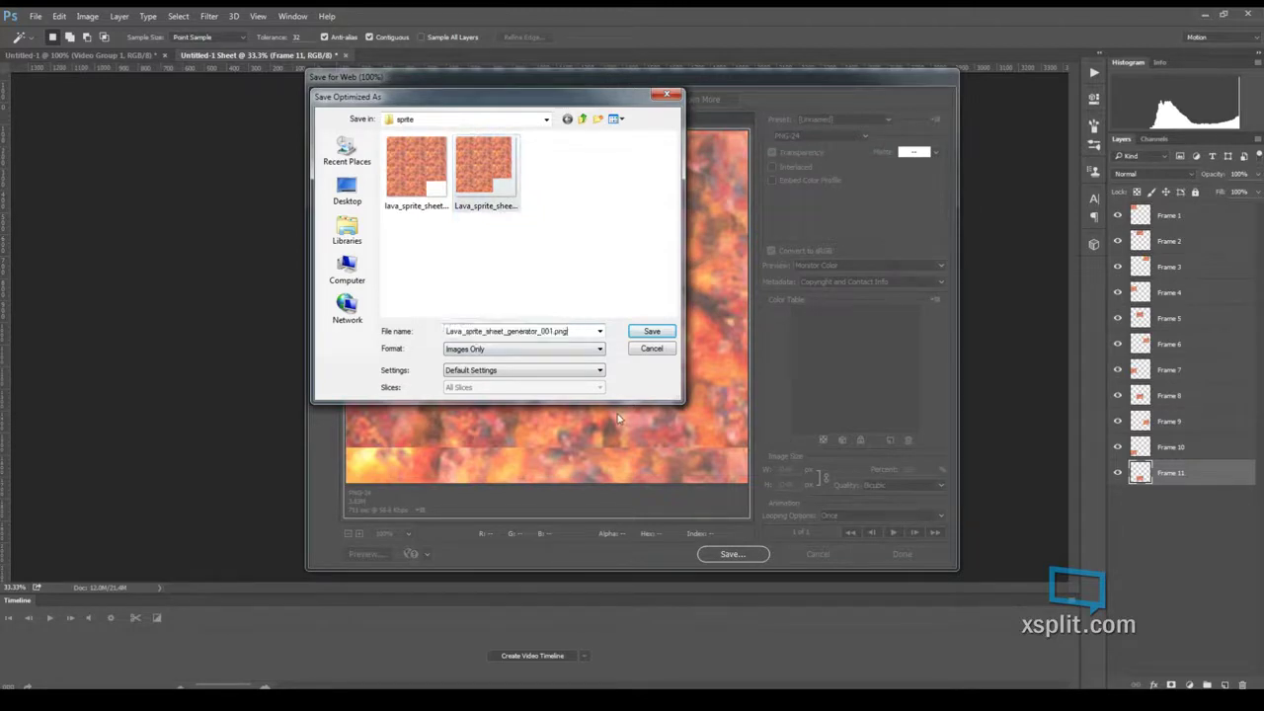
key(BackSpace)
text(2)
click(554, 333)
click(651, 333)
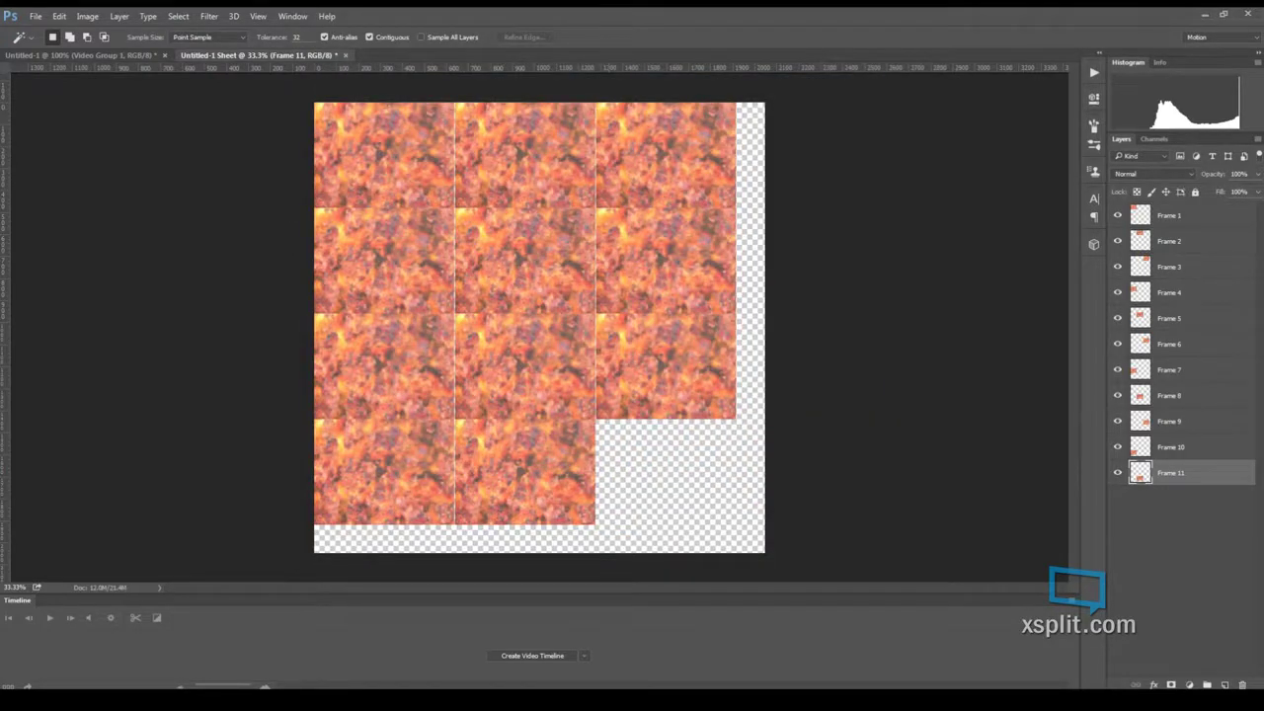
- Switch to Unity and import lava_sprite_sheet_002 from the desktop's lava and ice portal sprite folder into Assets
key(alt+Tab)
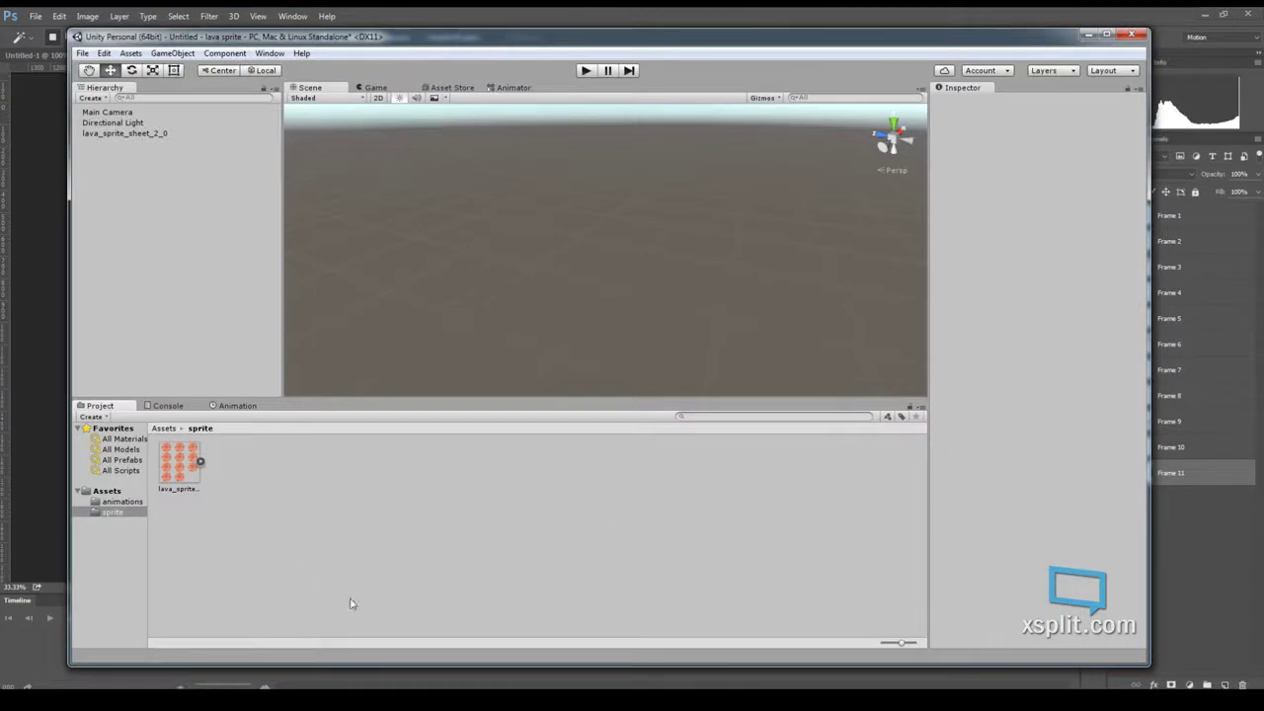
click(164, 428)
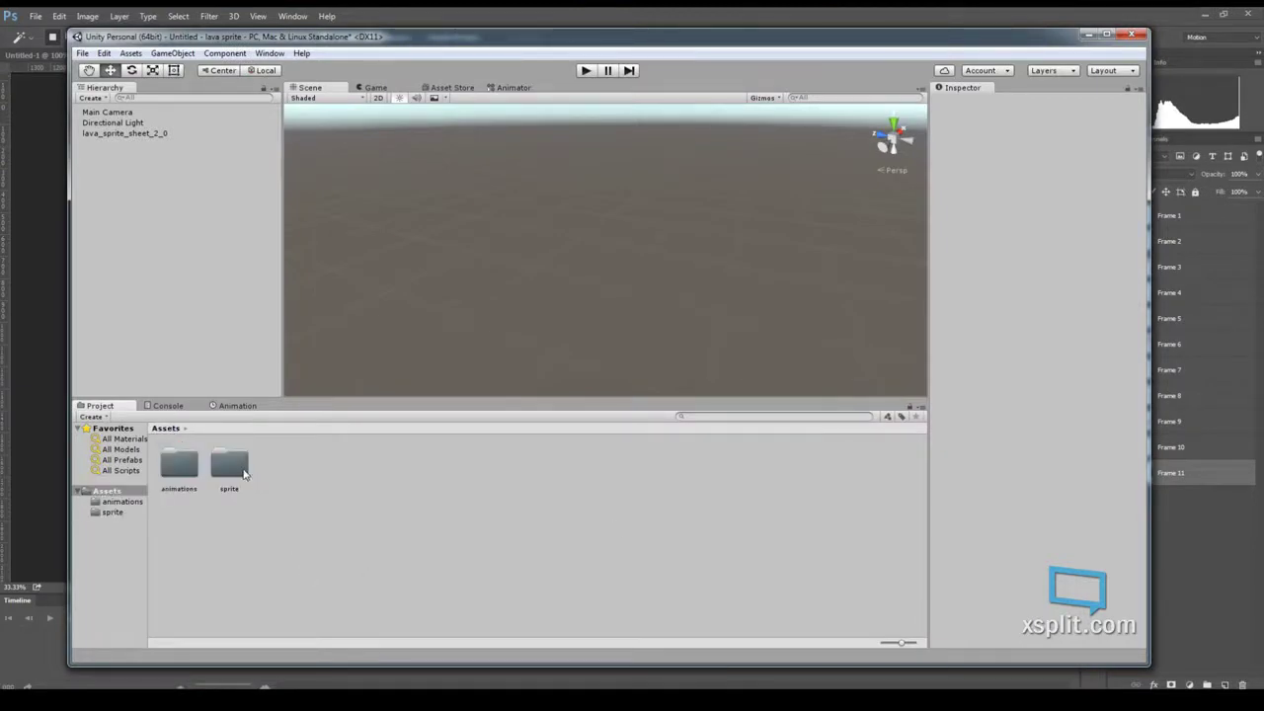
right_click(316, 486)
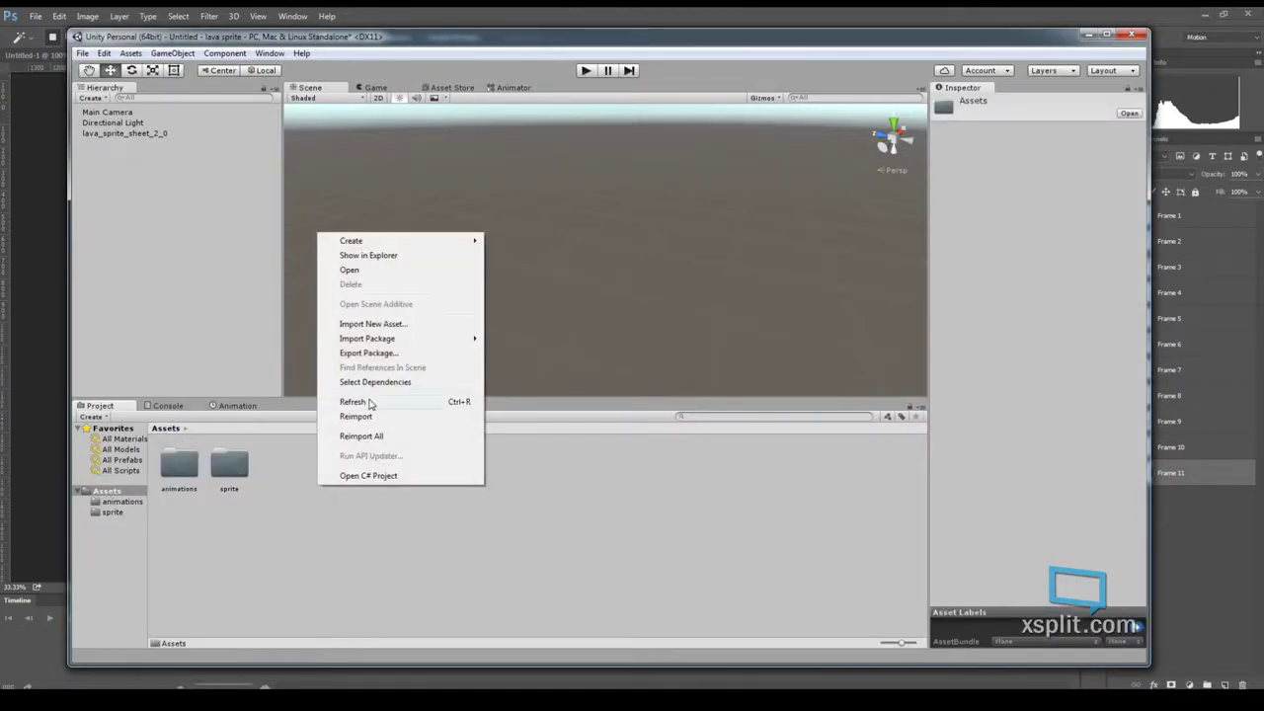
click(382, 325)
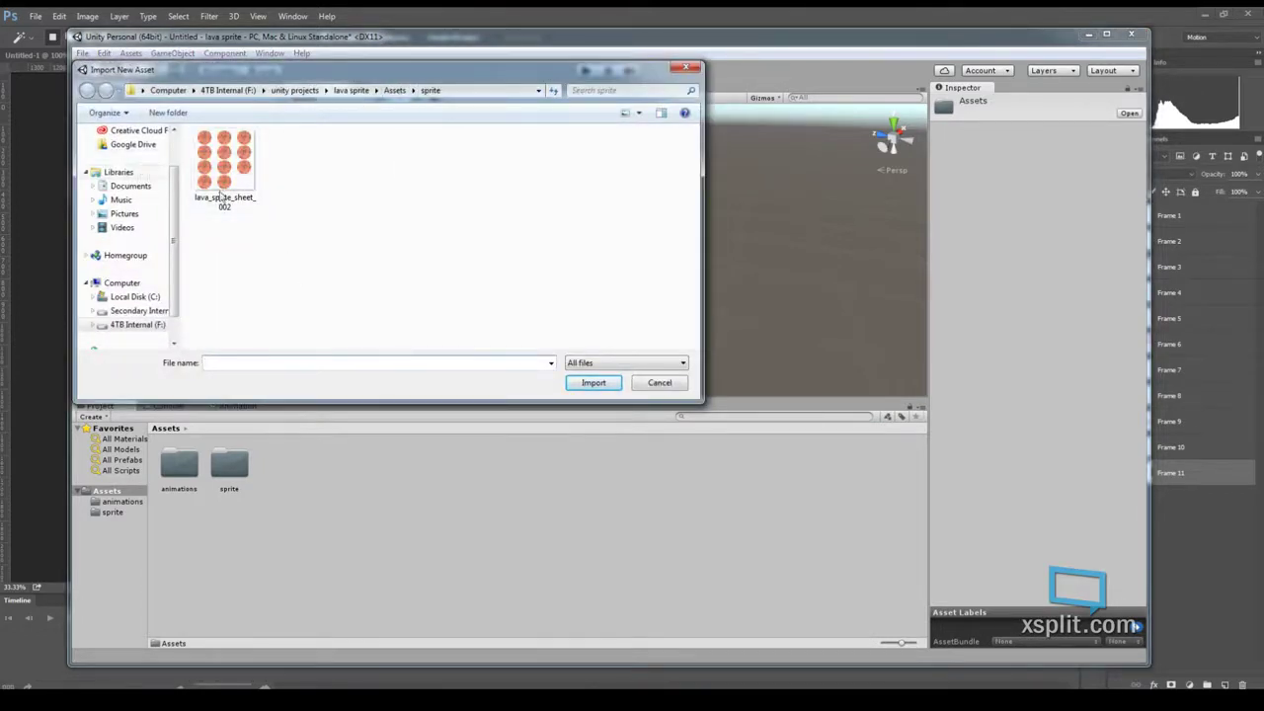
scroll(164, 163, up, 1)
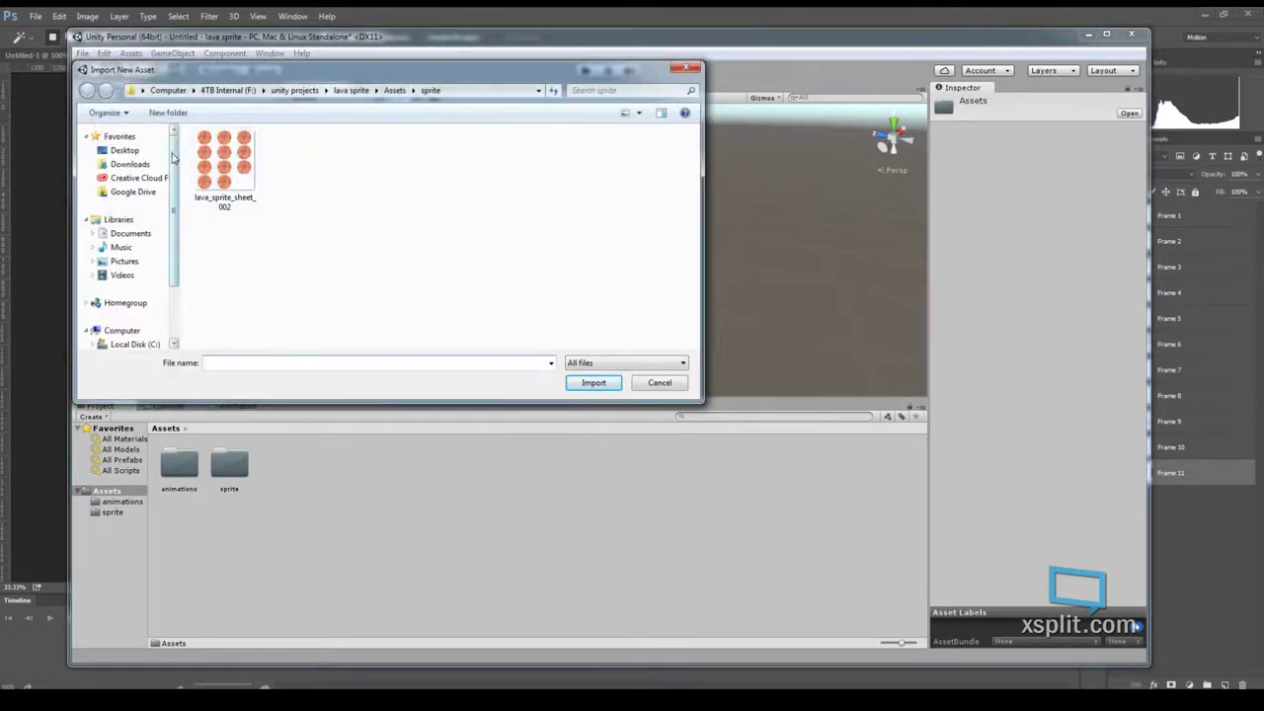
click(125, 150)
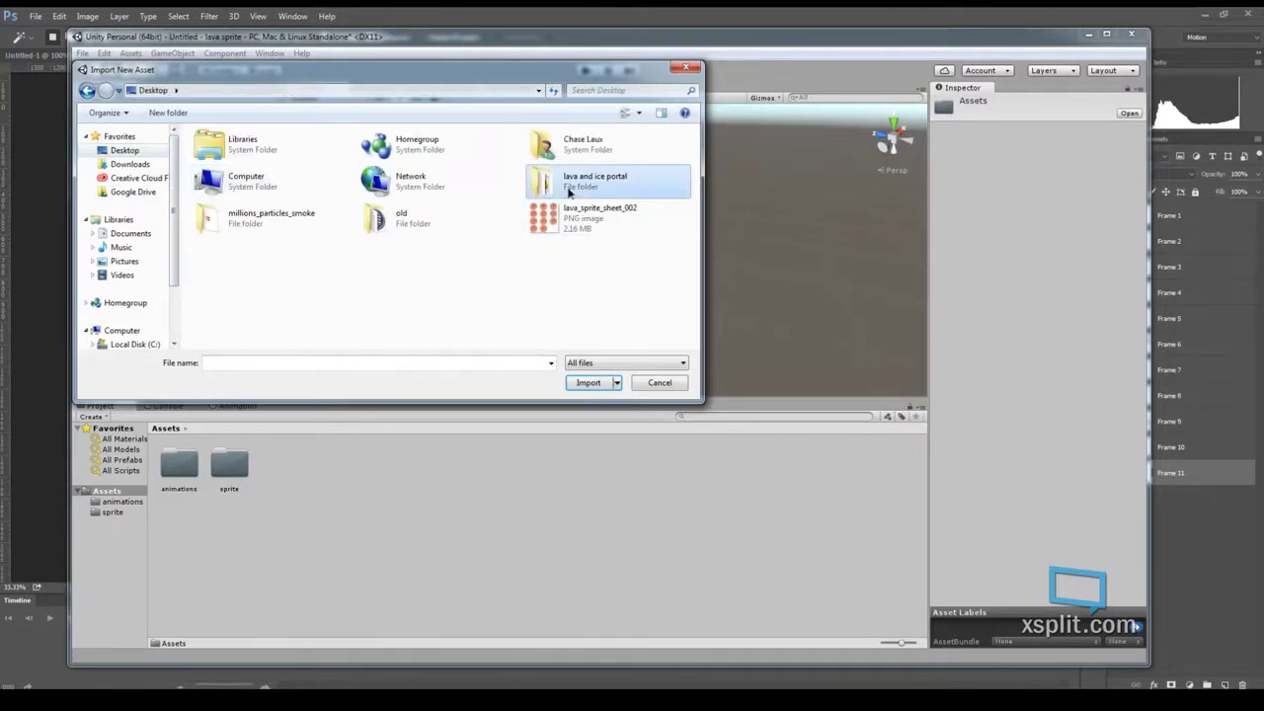
double_click(571, 181)
double_click(217, 234)
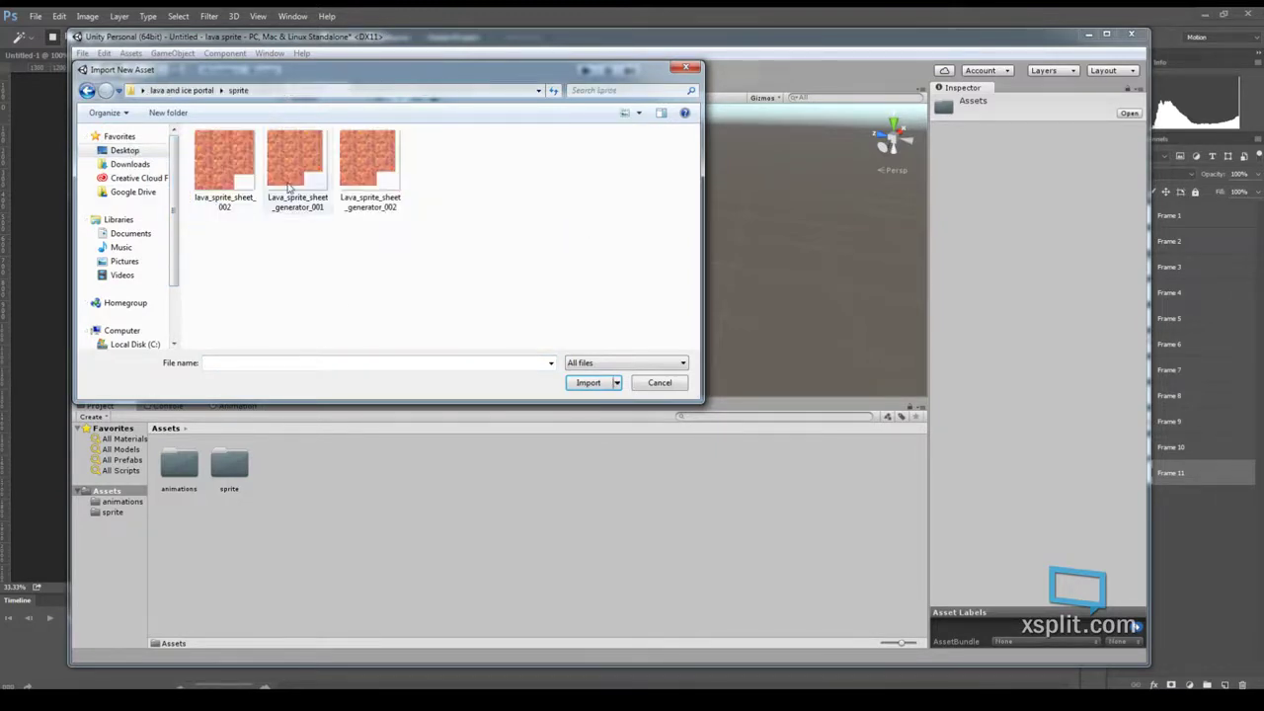
double_click(221, 173)
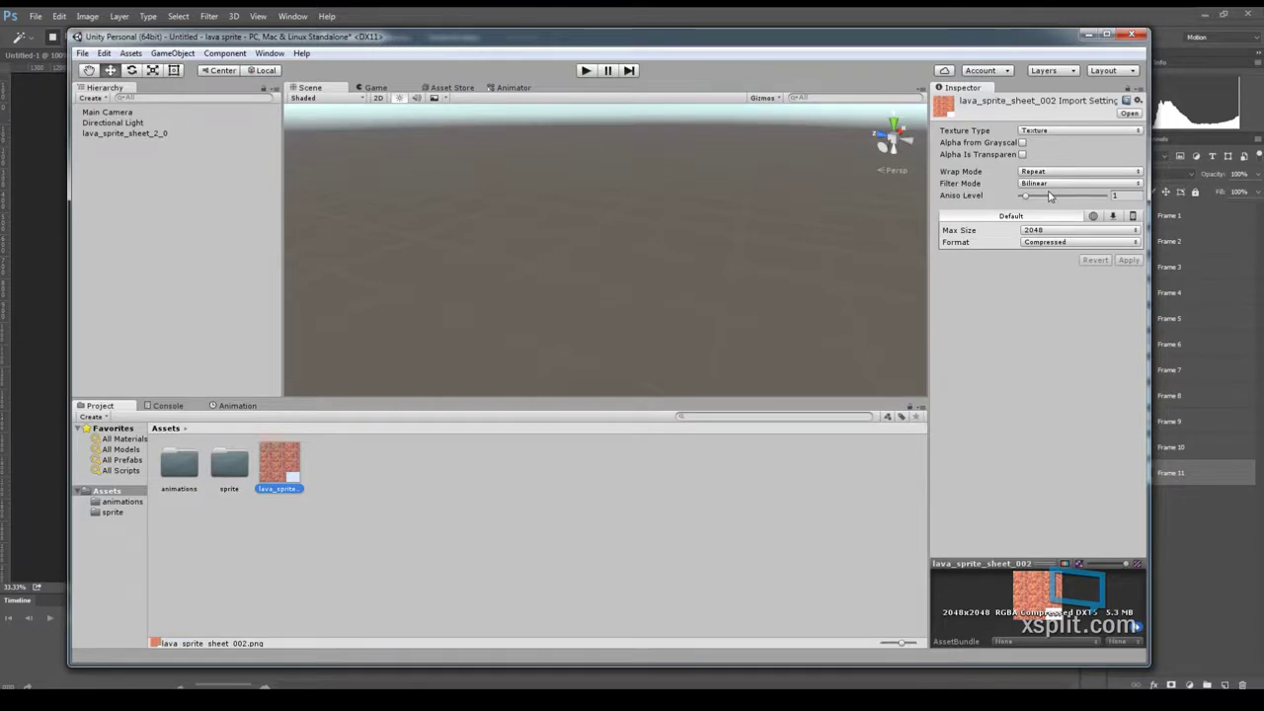
- Set the imported sheet's texture type to Sprite (2D and UI) with sprite mode Multiple and apply the import settings
click(1023, 155)
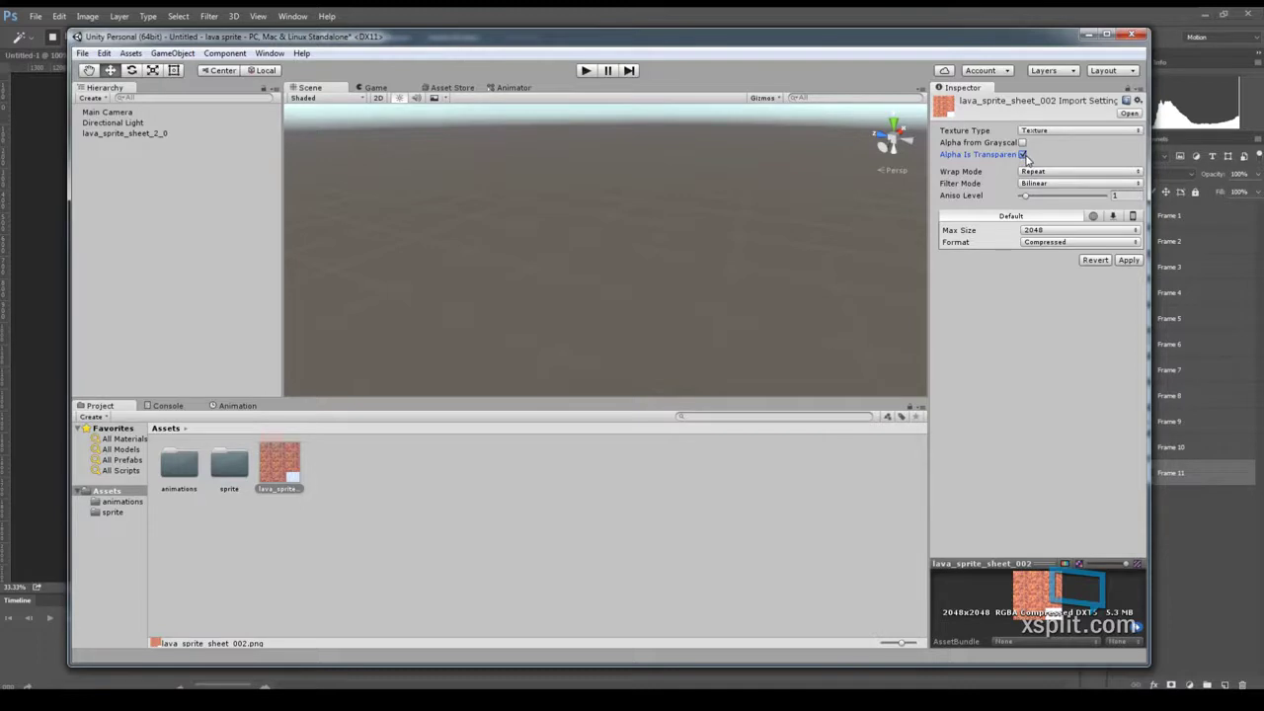
click(1023, 155)
click(1053, 132)
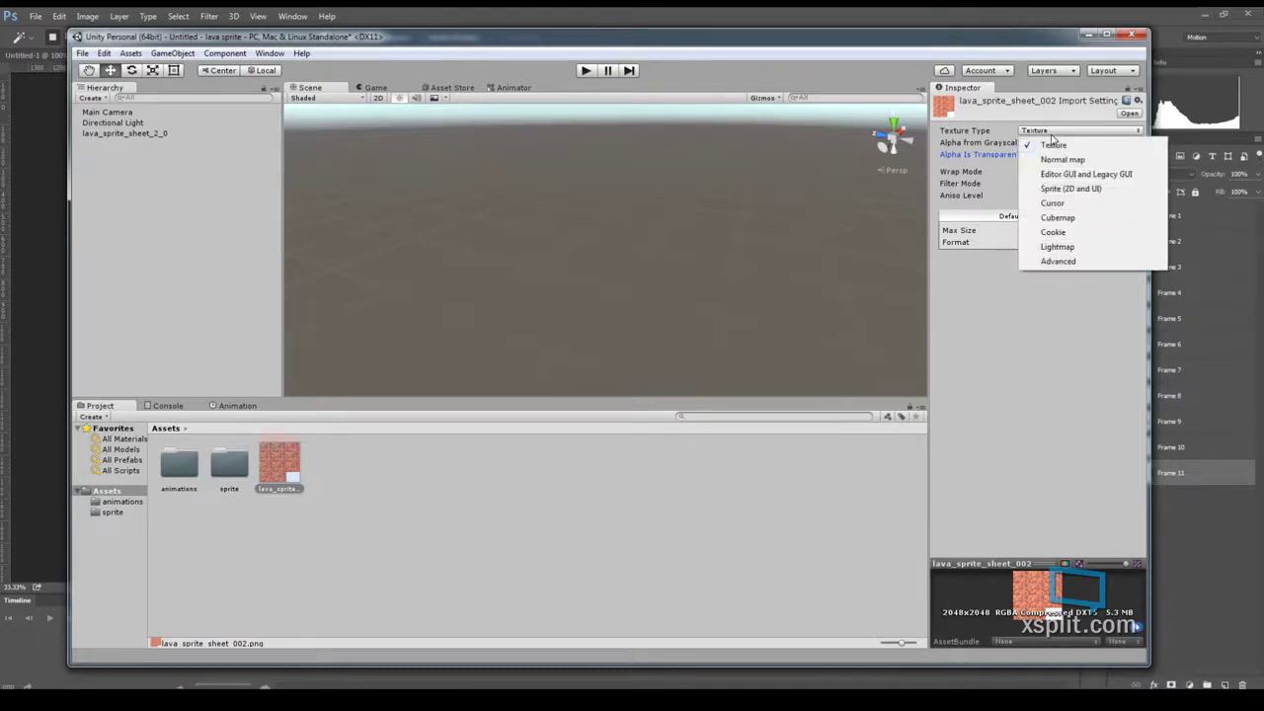
click(1070, 189)
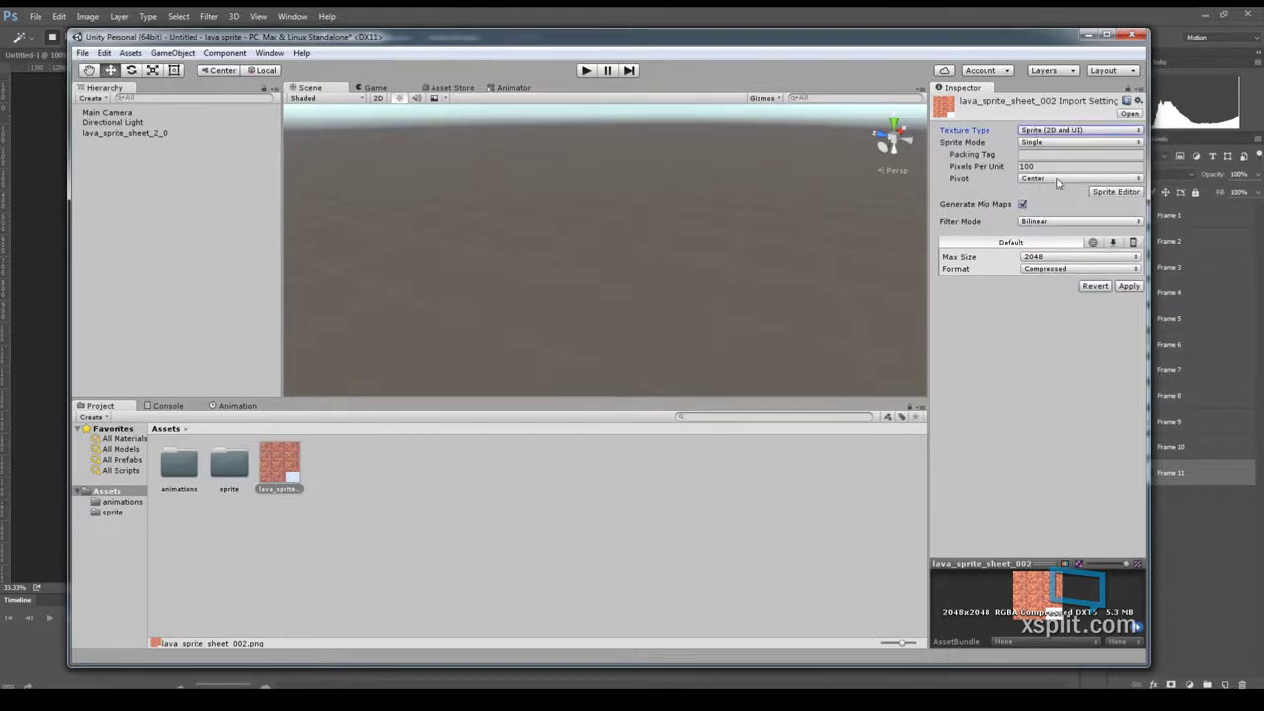
click(1049, 145)
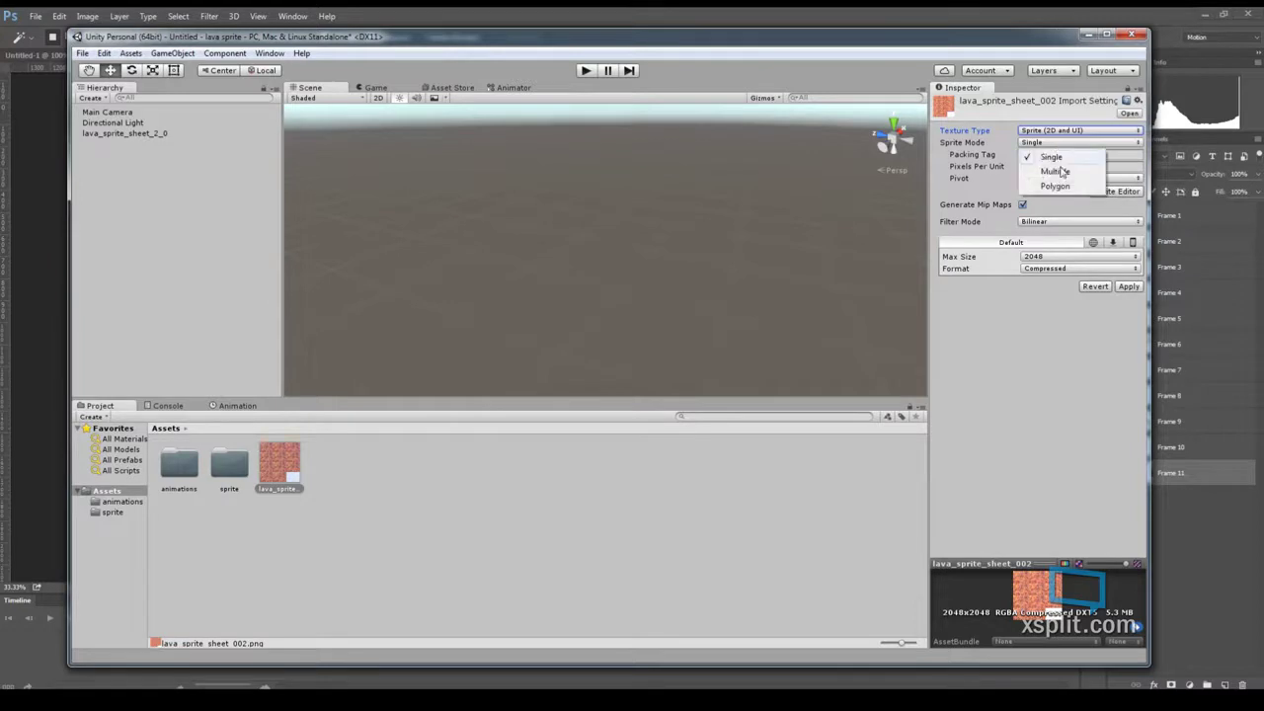
click(1063, 172)
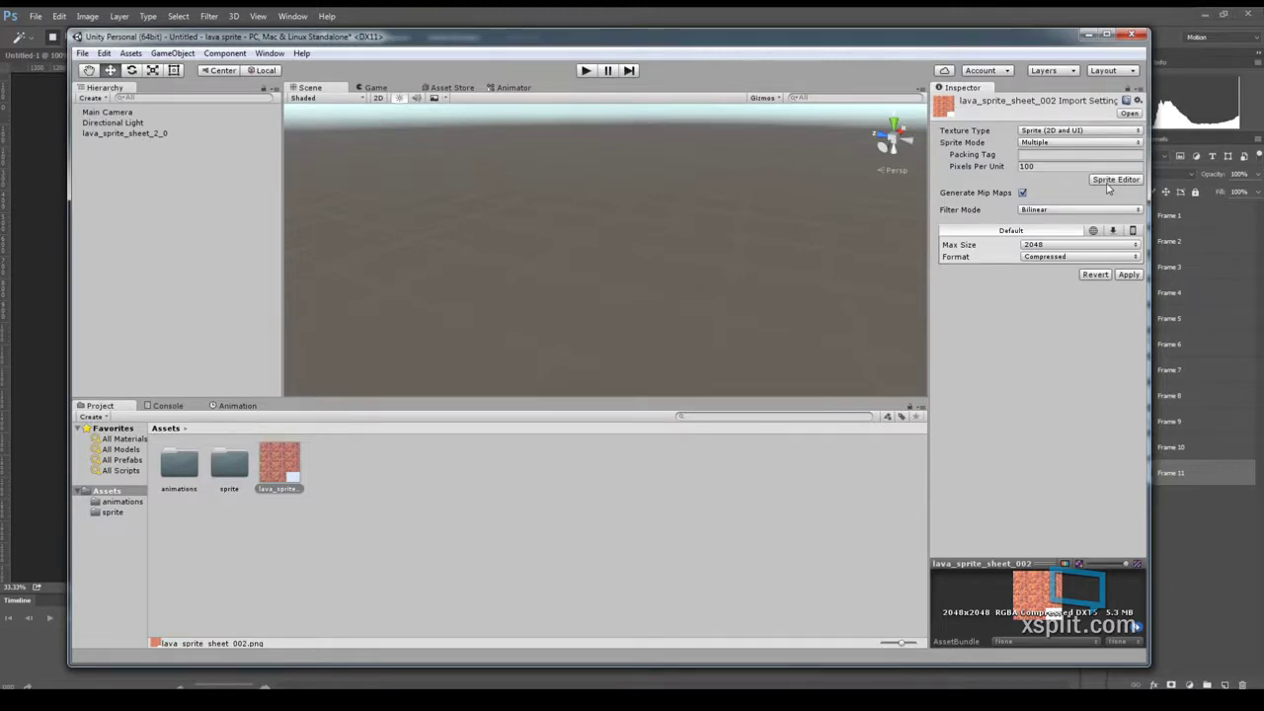
click(1126, 275)
- Slice the sheet in the Sprite Editor using Grid By Cell Count with 3 columns and 4 rows, applying the result
click(1114, 180)
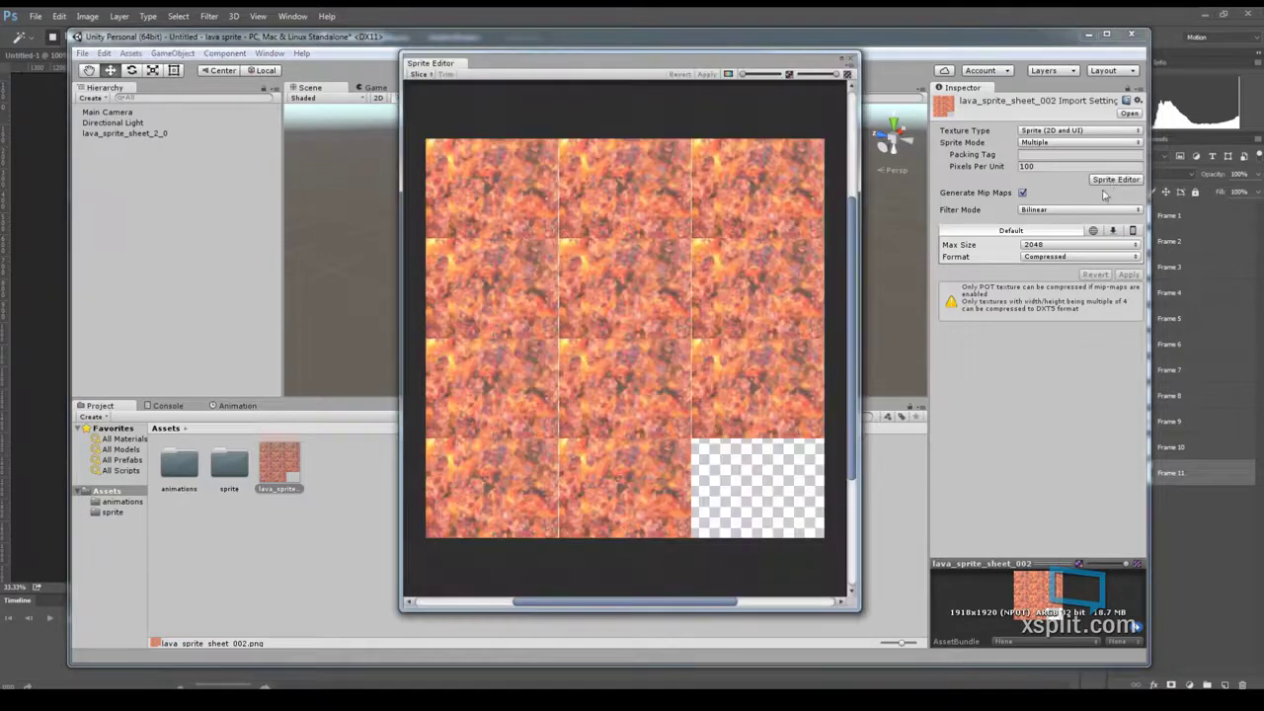
click(421, 74)
click(519, 87)
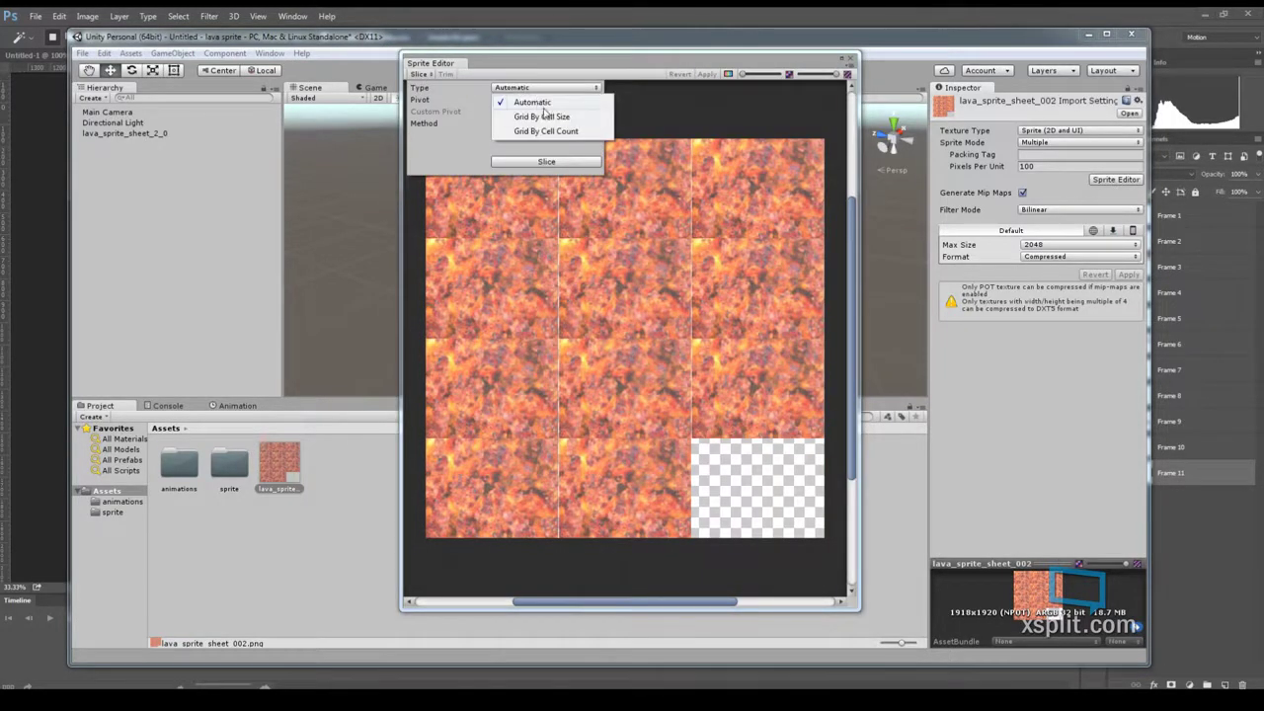
click(550, 133)
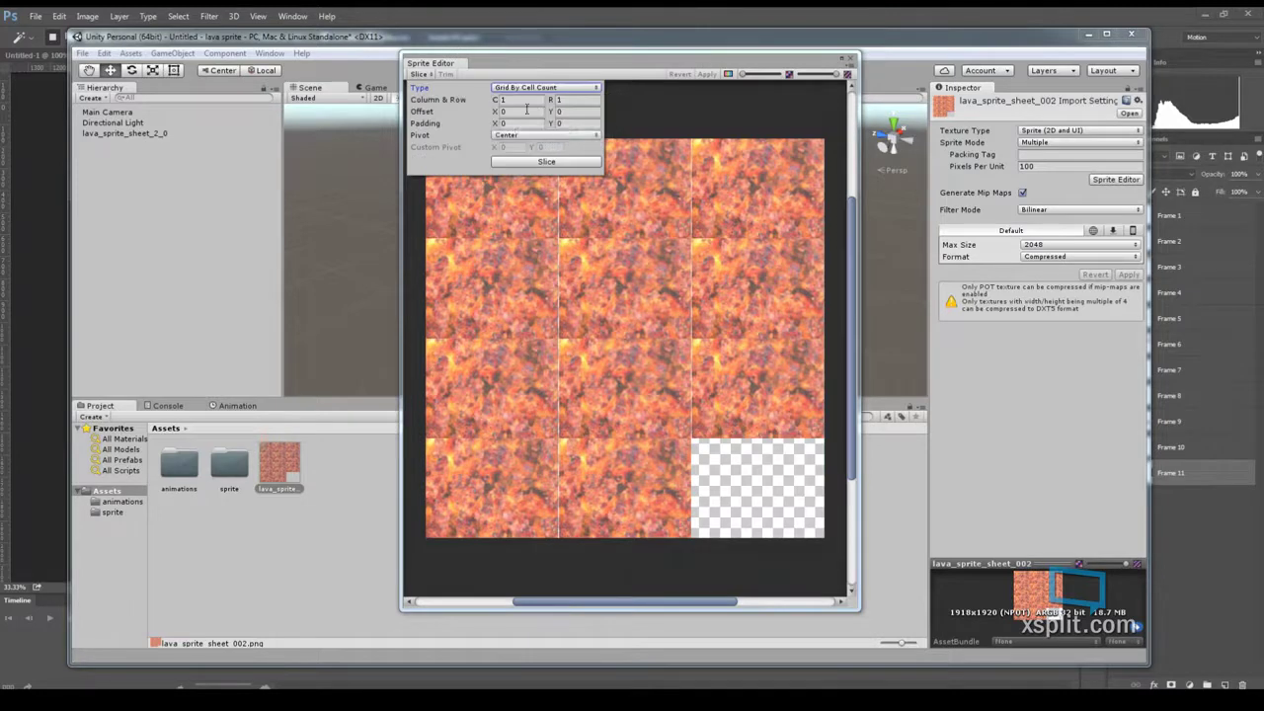
click(465, 100)
text(3)
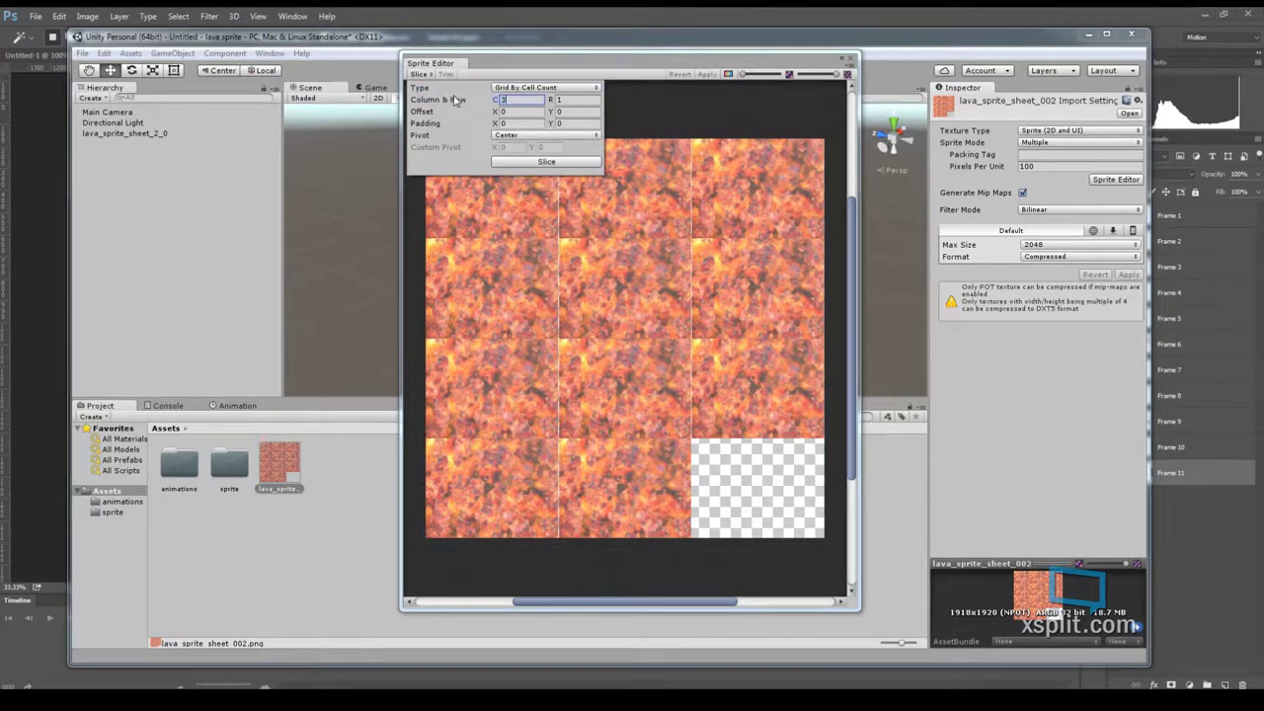
click(581, 100)
text(4)
click(553, 162)
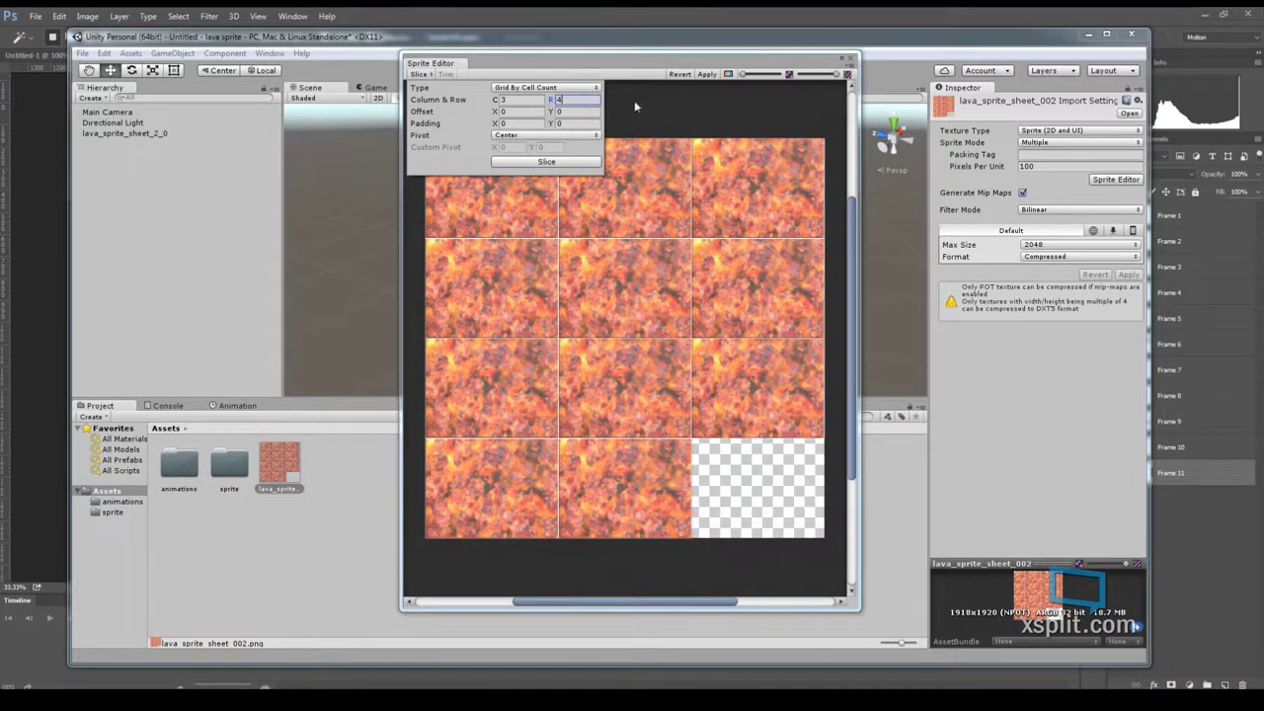
click(707, 75)
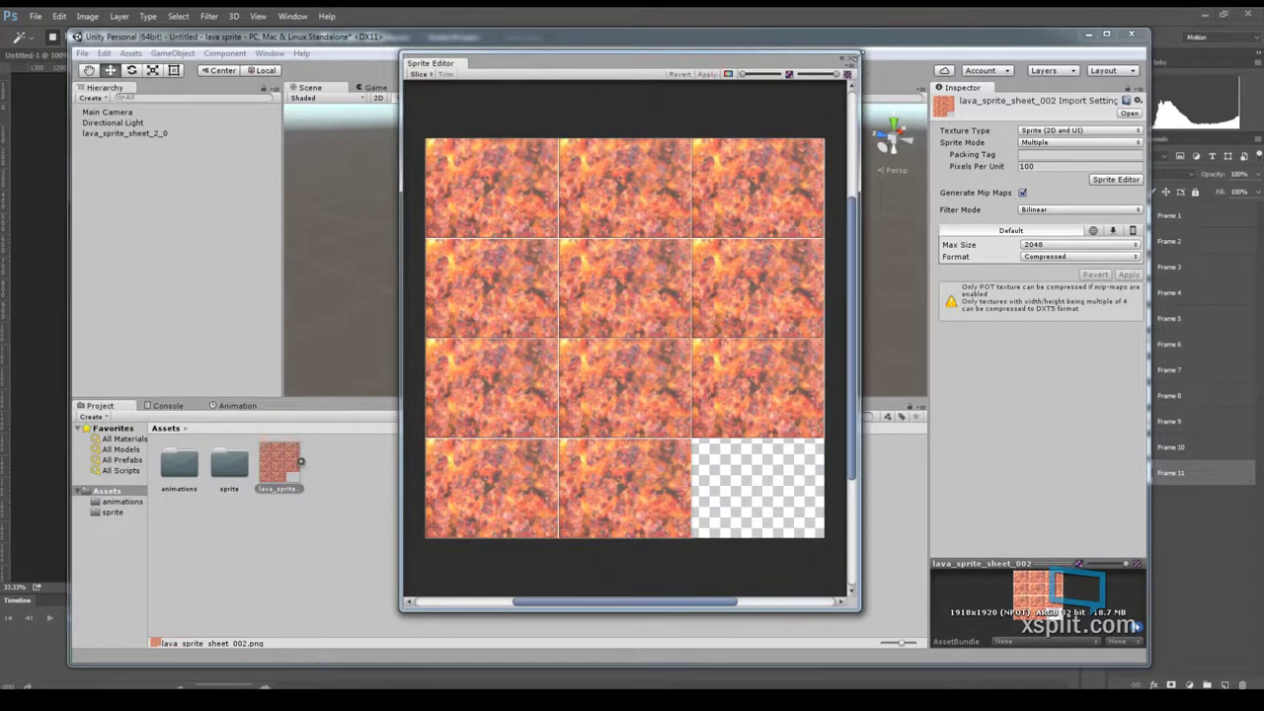
click(853, 60)
- Place the sliced sheet in the scene, saving its animation as lava_ani.anim in the animations folder, and scale the sprite uniformly to about 2.7
drag(279, 470, 543, 216)
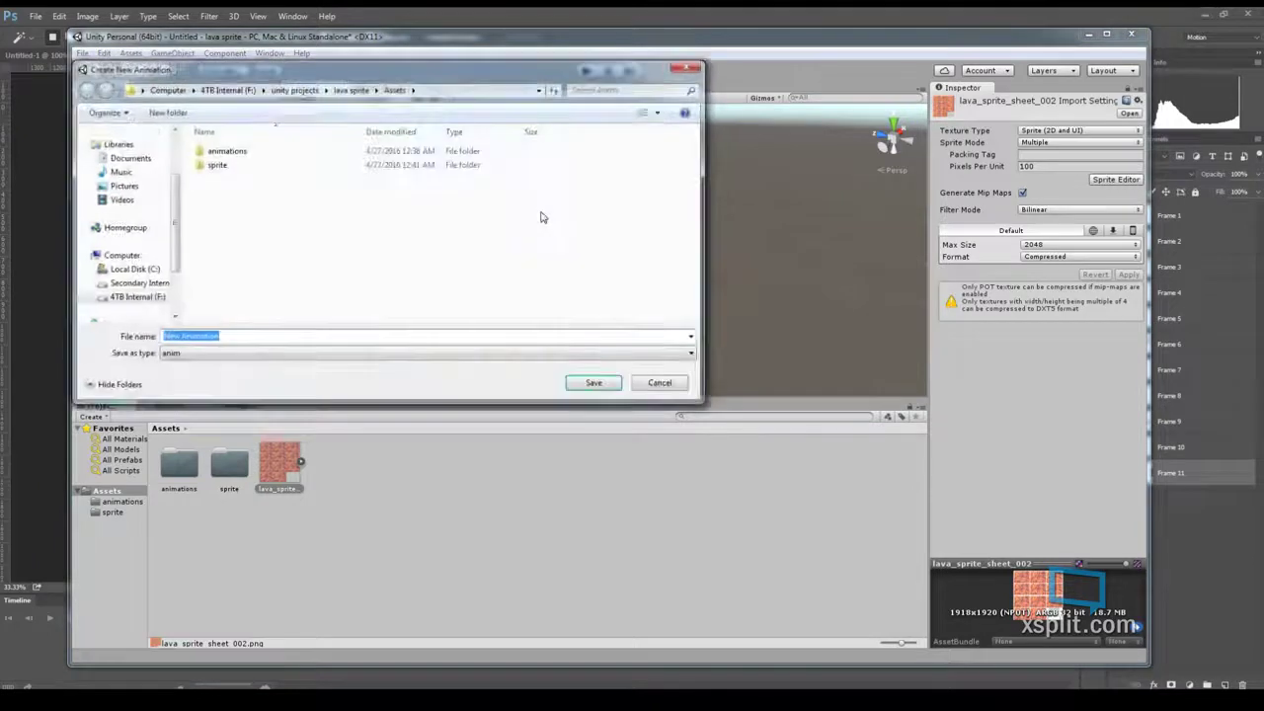
double_click(242, 155)
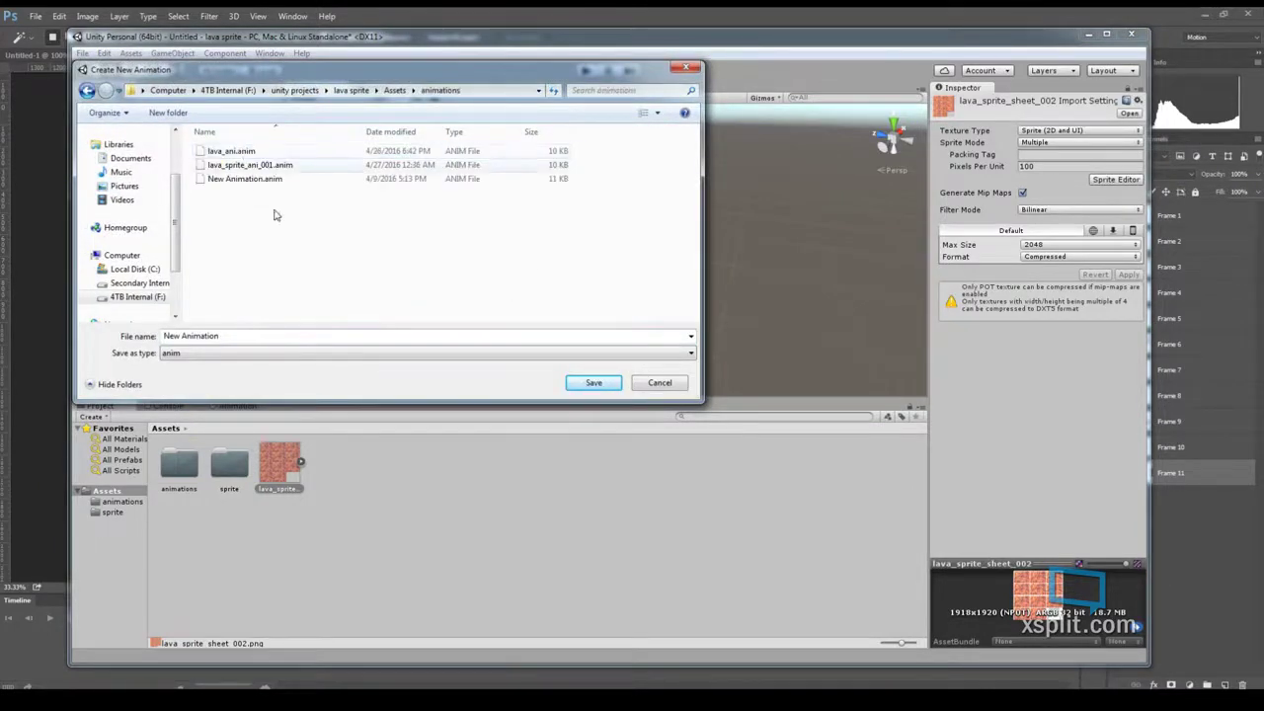
click(252, 155)
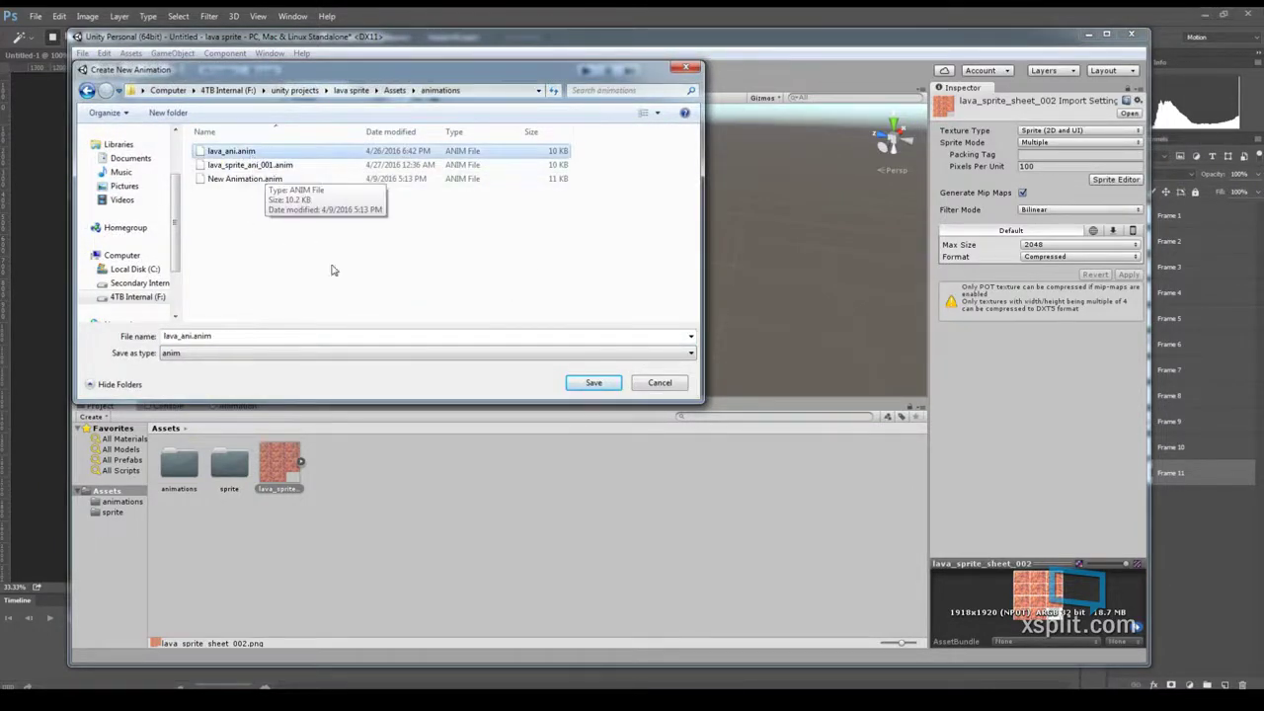
click(594, 386)
click(677, 362)
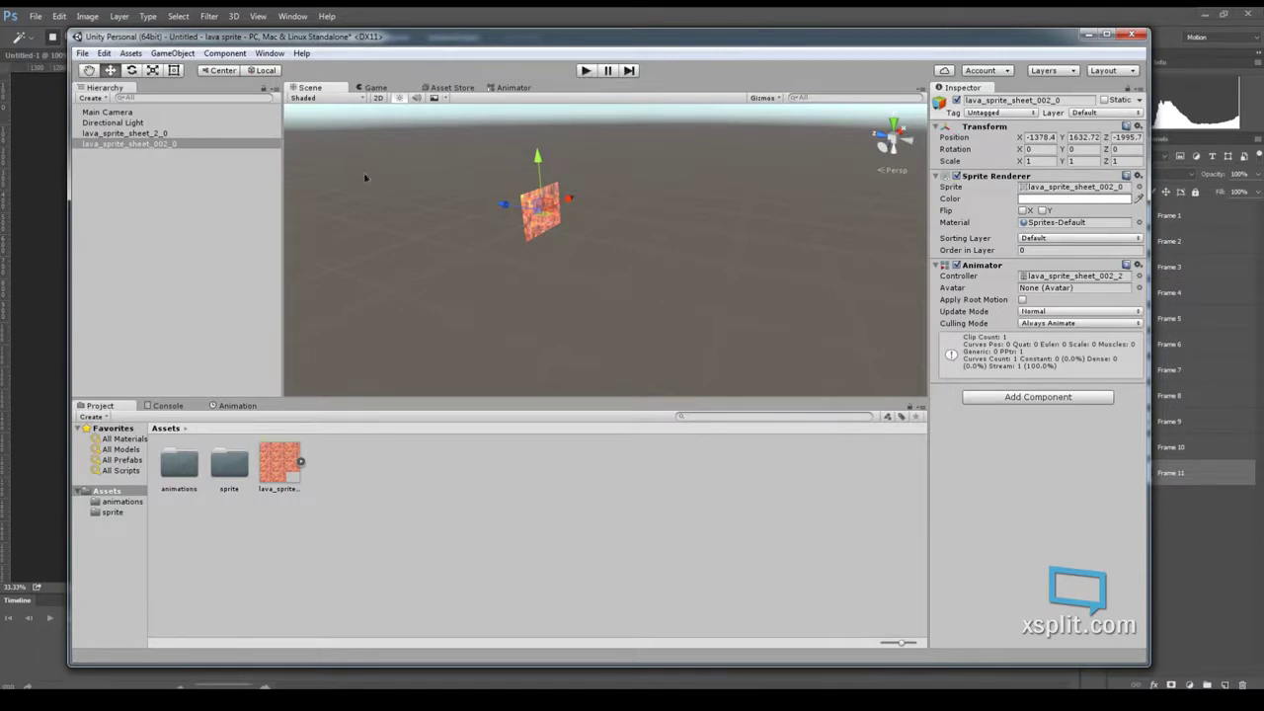
key(r)
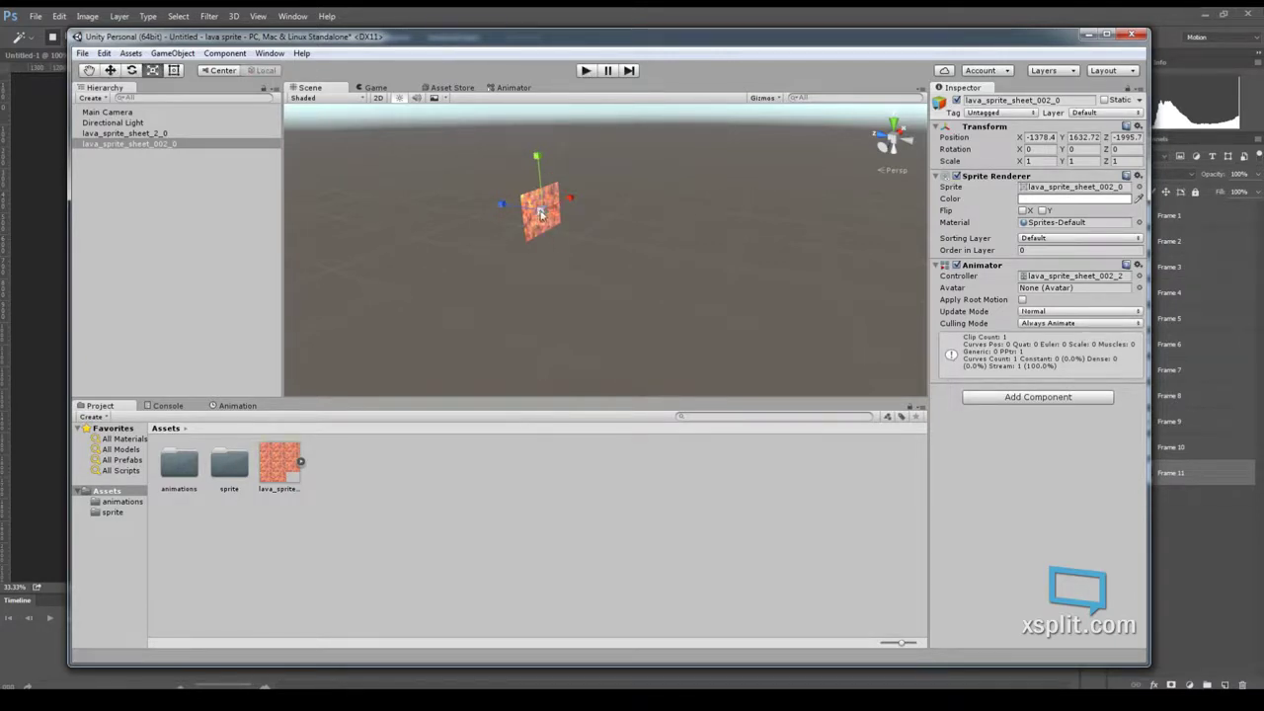
drag(541, 212, 616, 122)
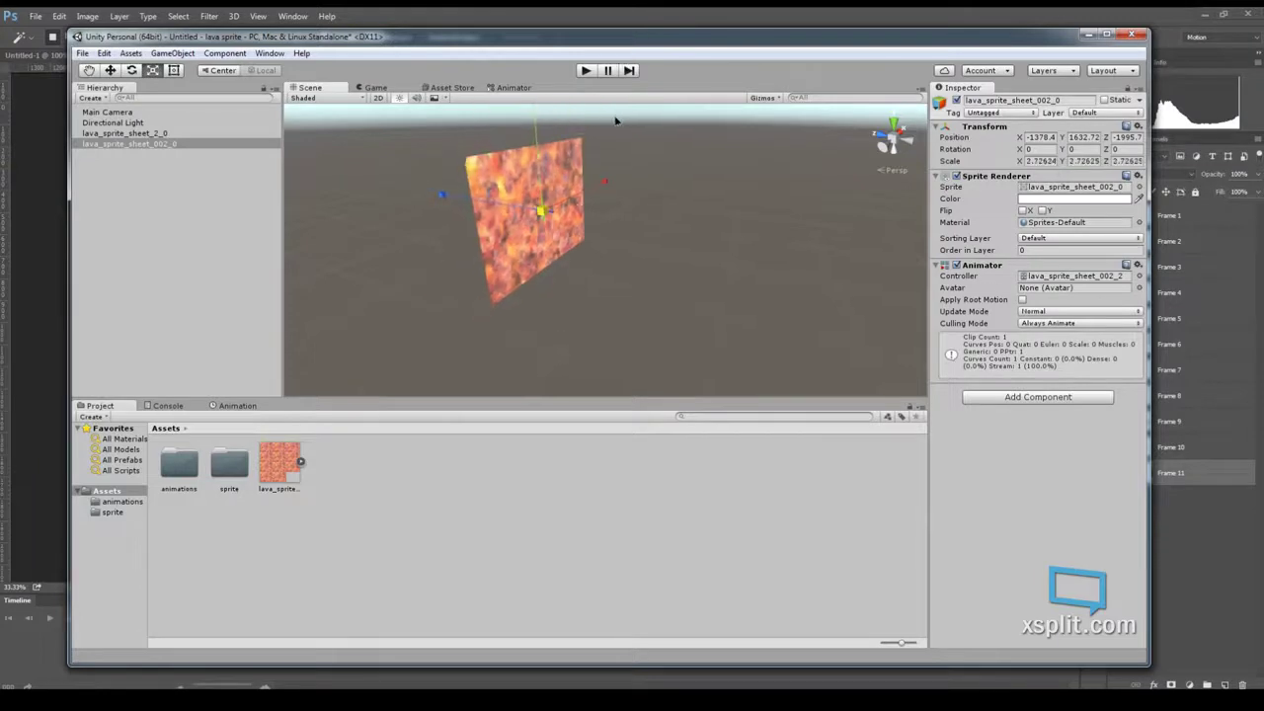
- Move the Main Camera back along Z to about -1354
click(106, 113)
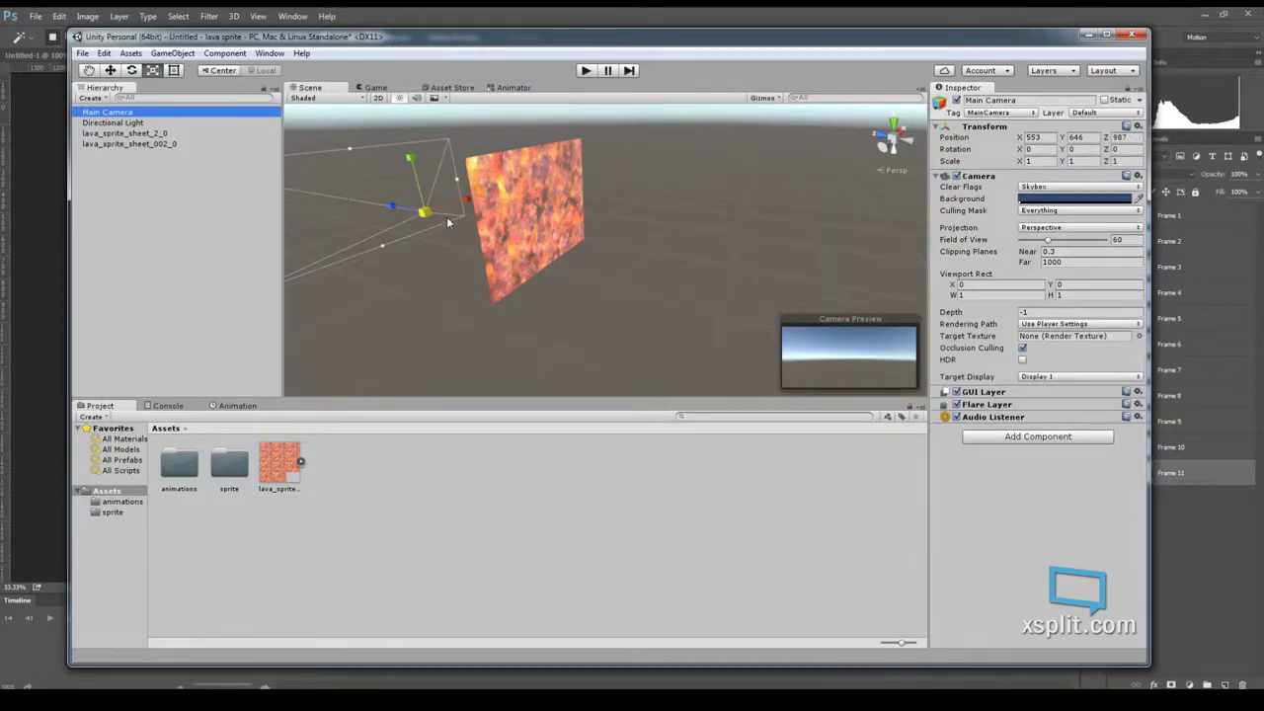
key(w)
drag(392, 209, 550, 234)
drag(696, 323, 511, 292)
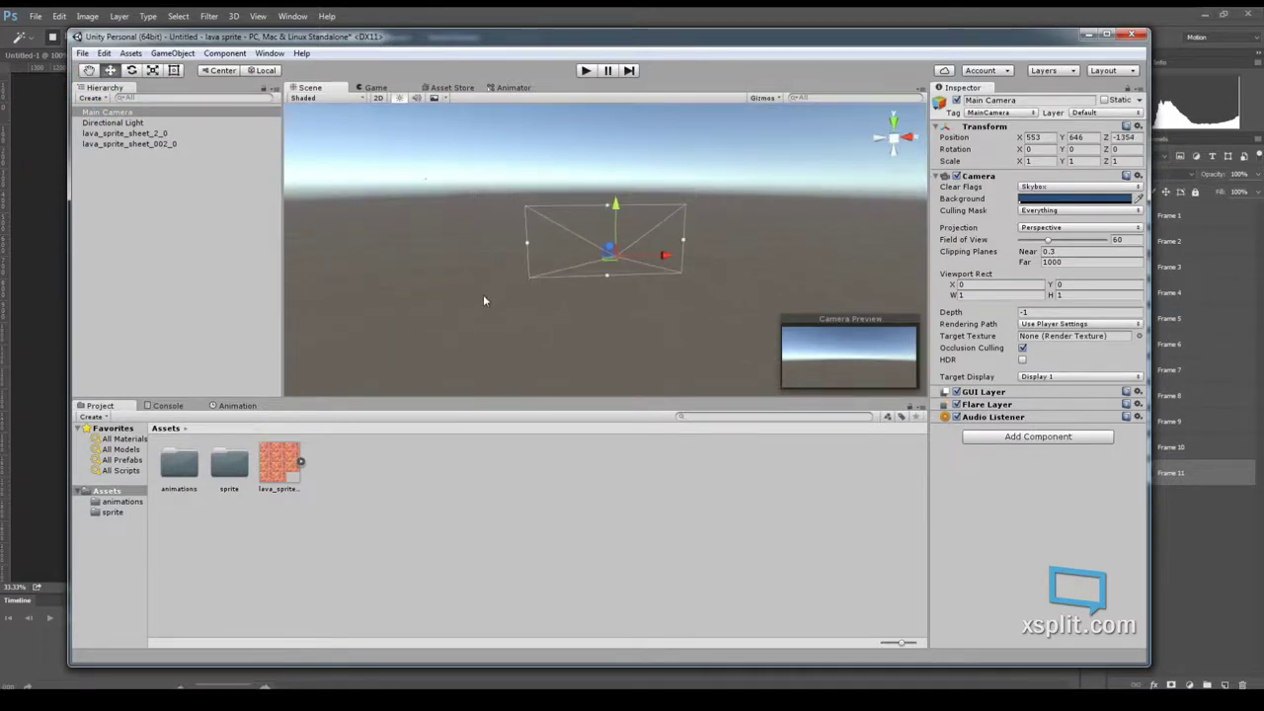
- Enlarge the new lava sprite and shift it along X until it lines up with the camera
click(464, 198)
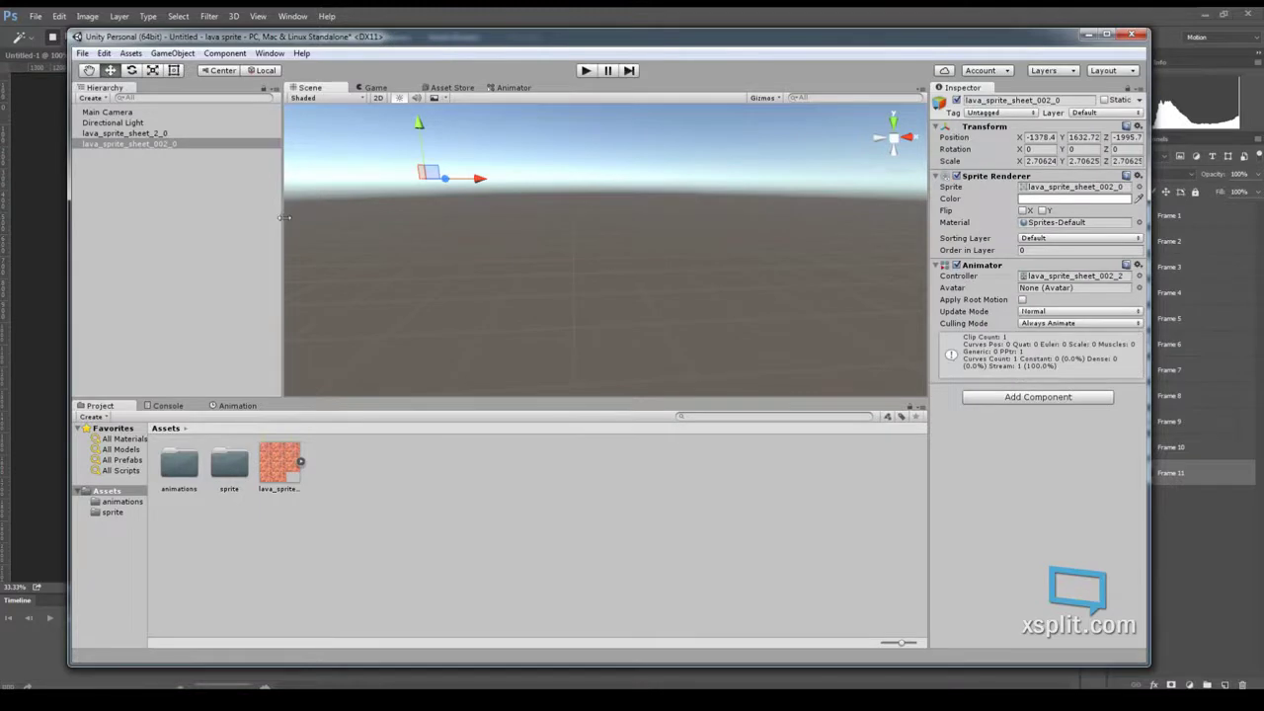
key(r)
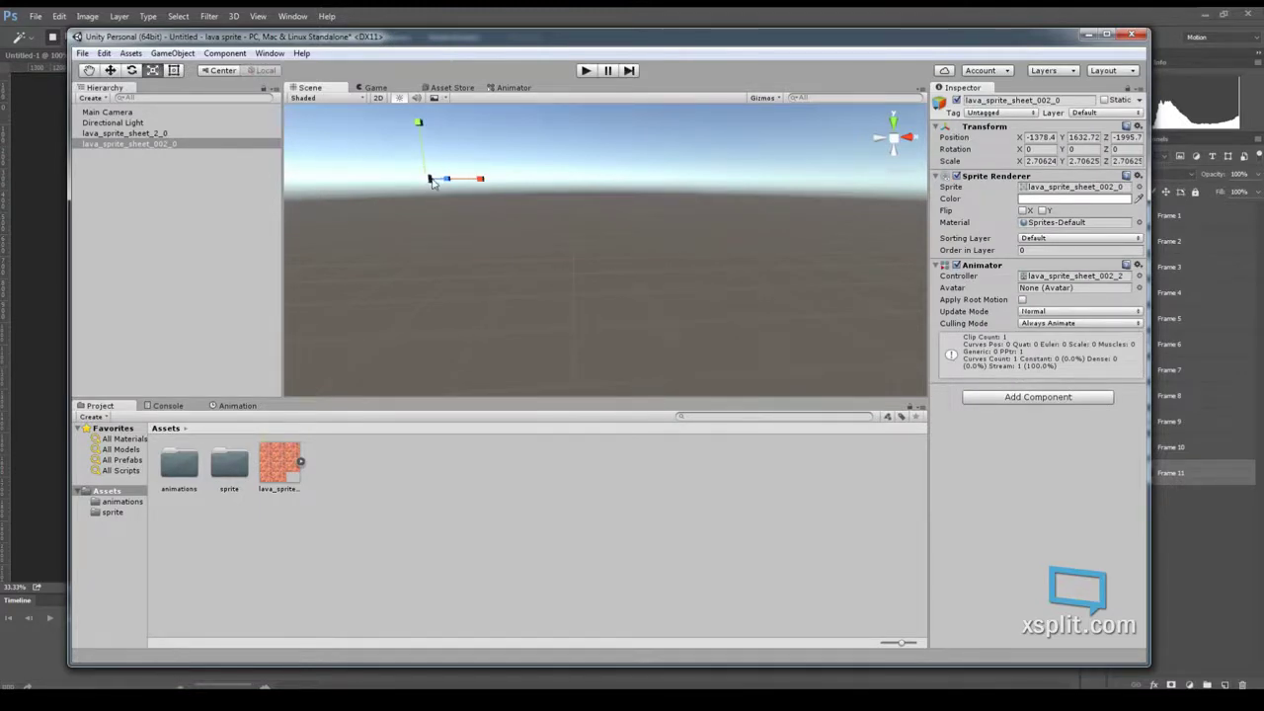
drag(429, 181, 305, 156)
key(w)
drag(478, 184, 660, 190)
- Raise the Main Camera to about Y 1668 and move it back to about Z -2549, bringing the lava sprite into its view
click(121, 114)
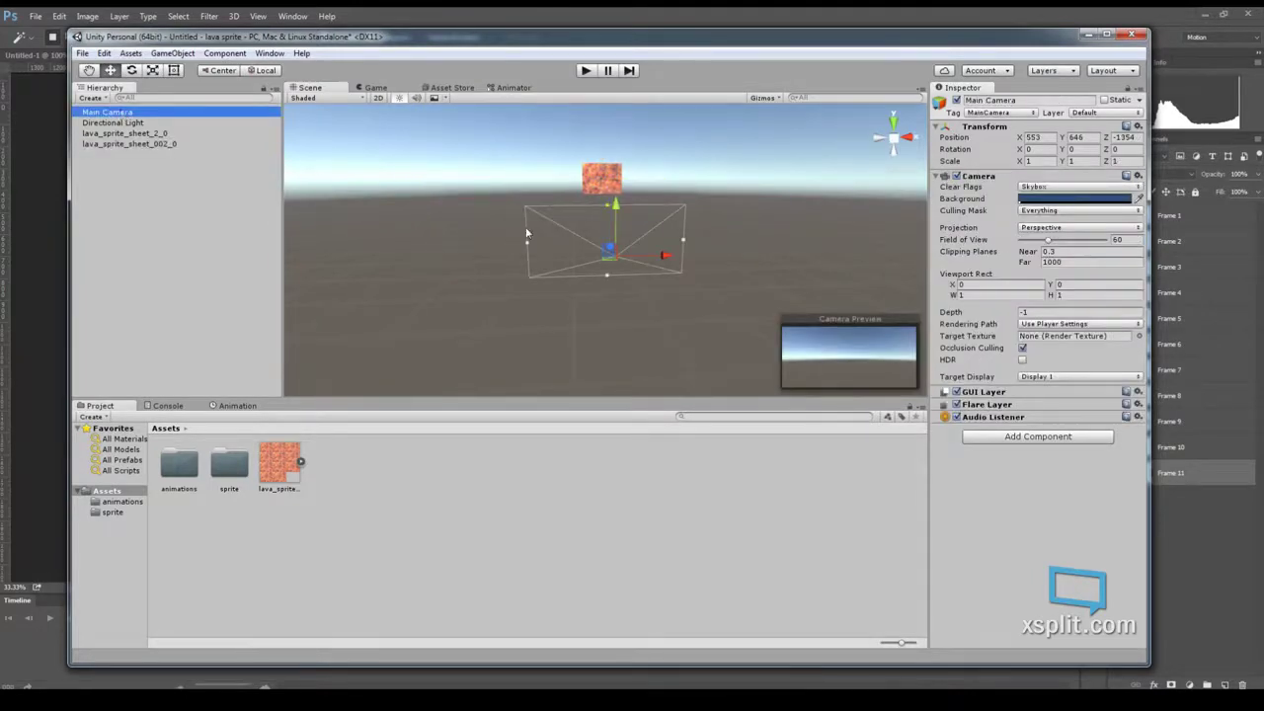
drag(617, 225, 619, 158)
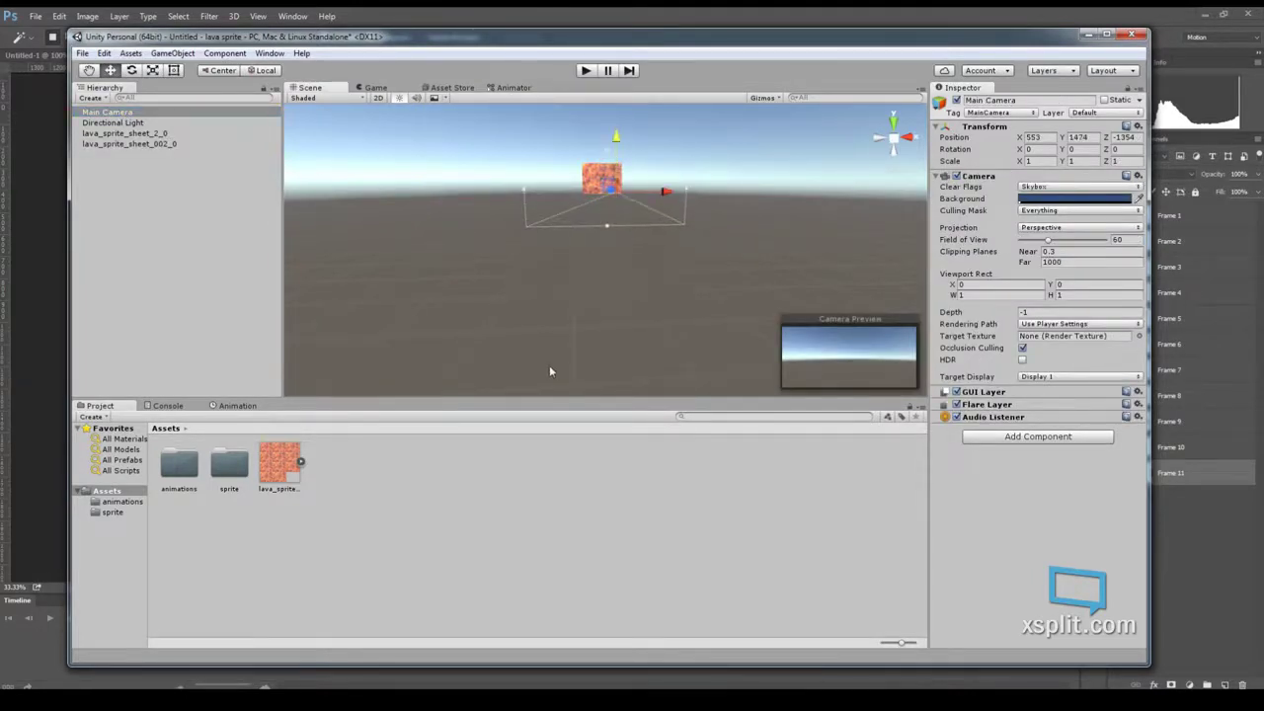
alt+drag(481, 327, 712, 317)
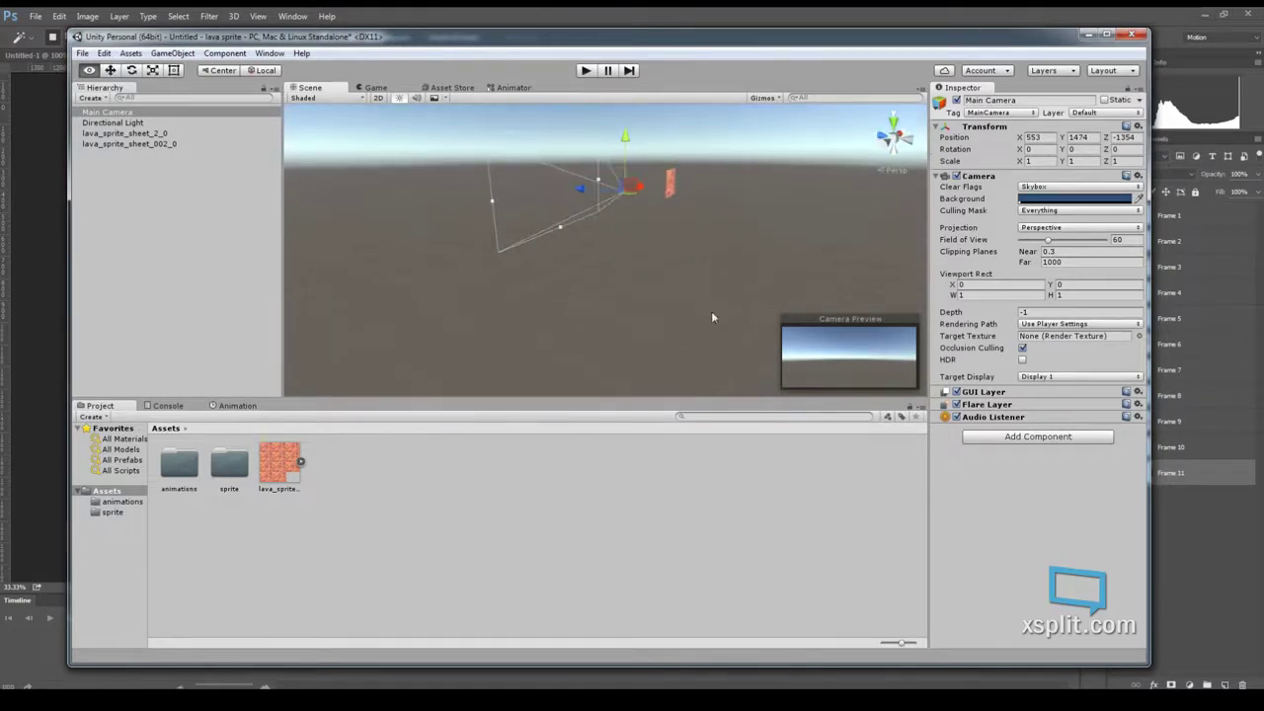
drag(583, 189, 665, 205)
drag(729, 168, 730, 148)
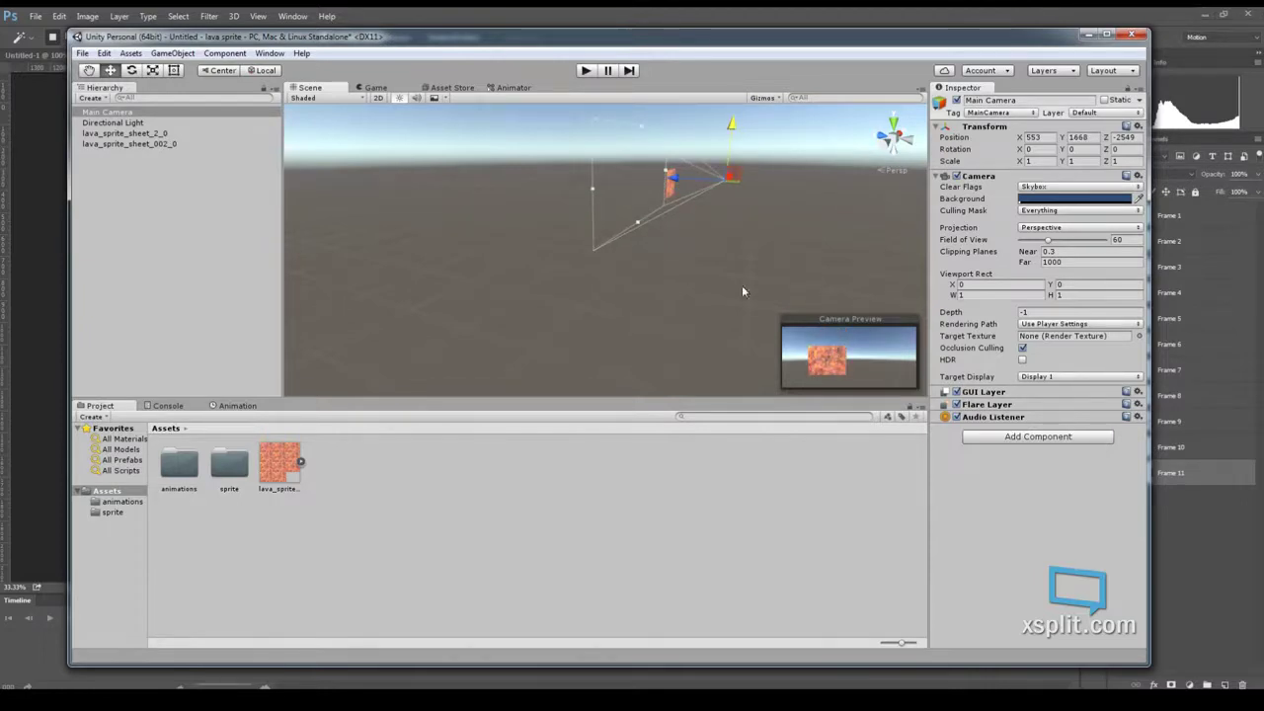
- Play the scene to preview the lava animation through the camera and stop the playback
click(586, 70)
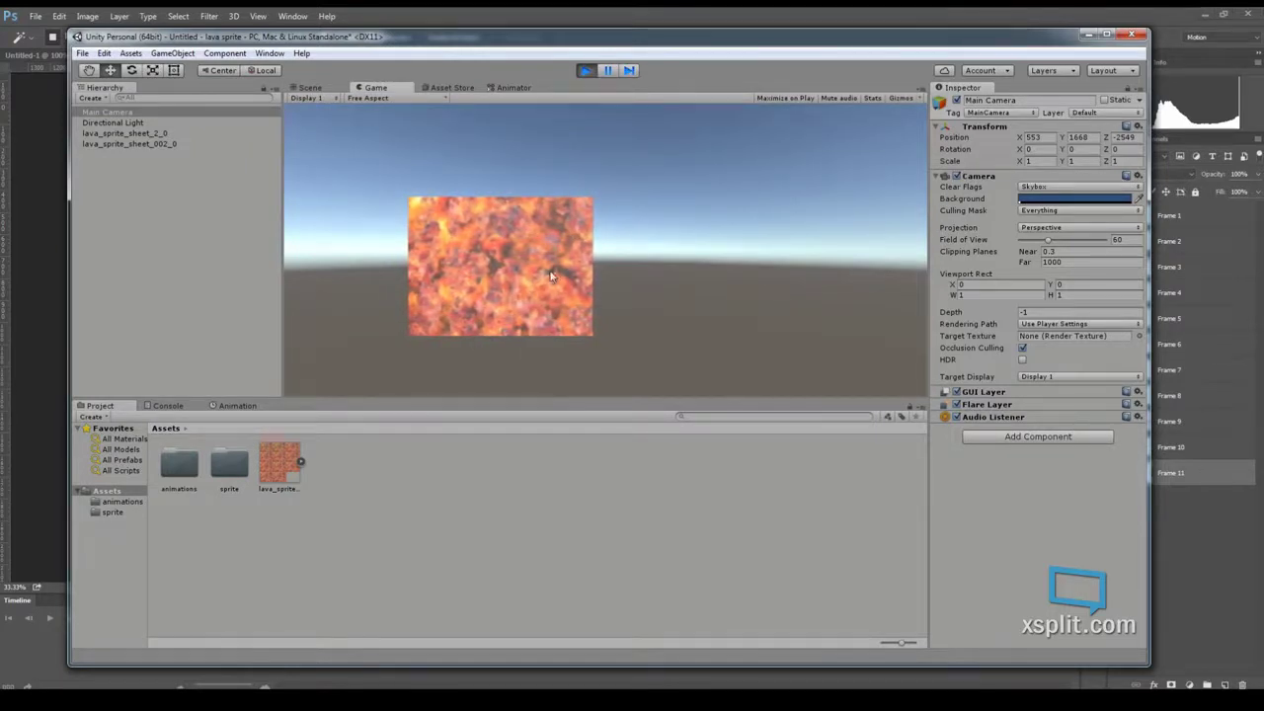
click(587, 72)
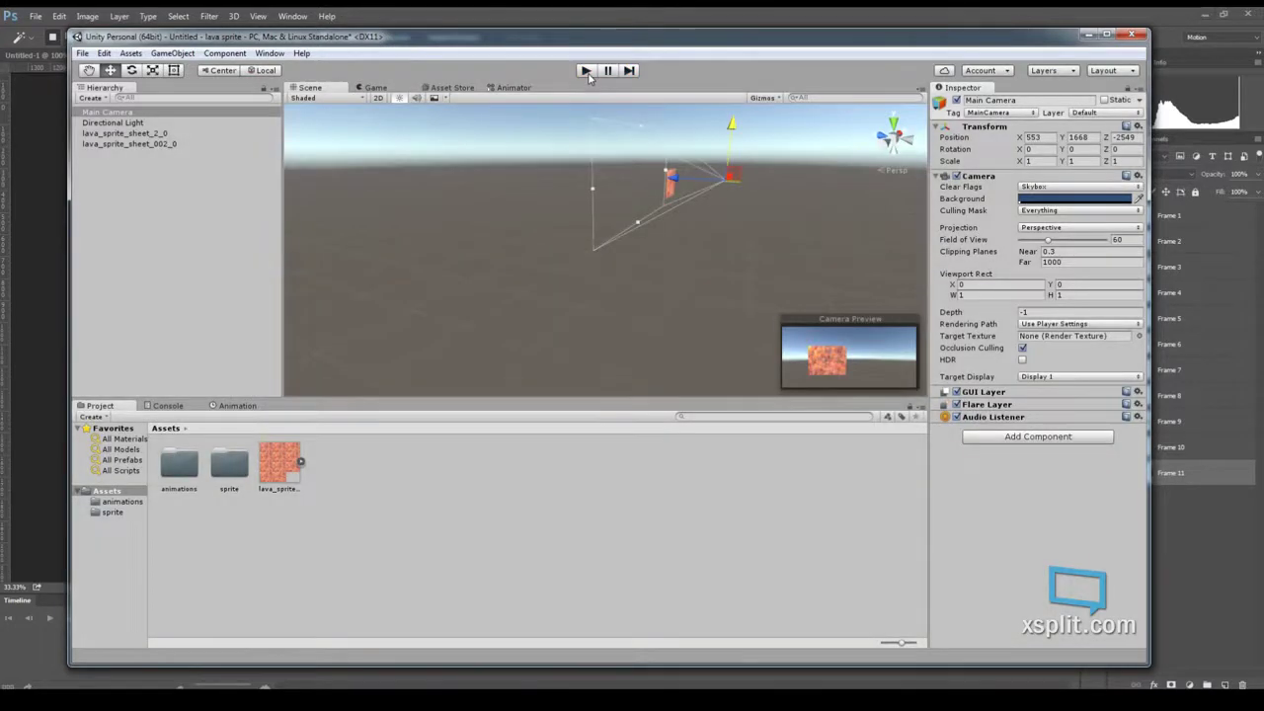